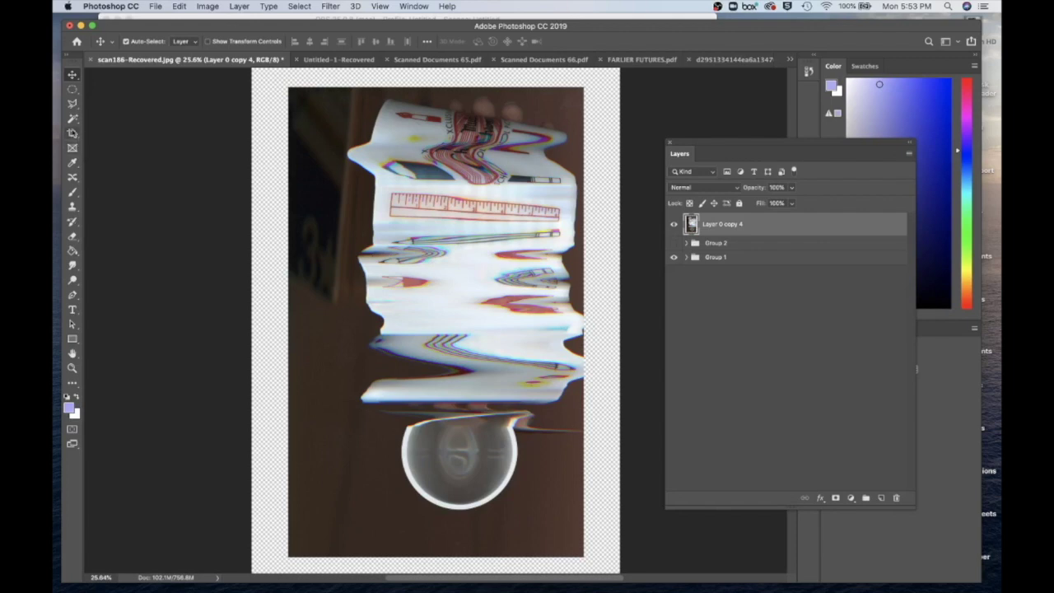
# Step: Choose the rectangular Crop Tool so an 8 × 8 in, 300 ppi crop frame covers the canvas
pyautogui.click(75, 138)
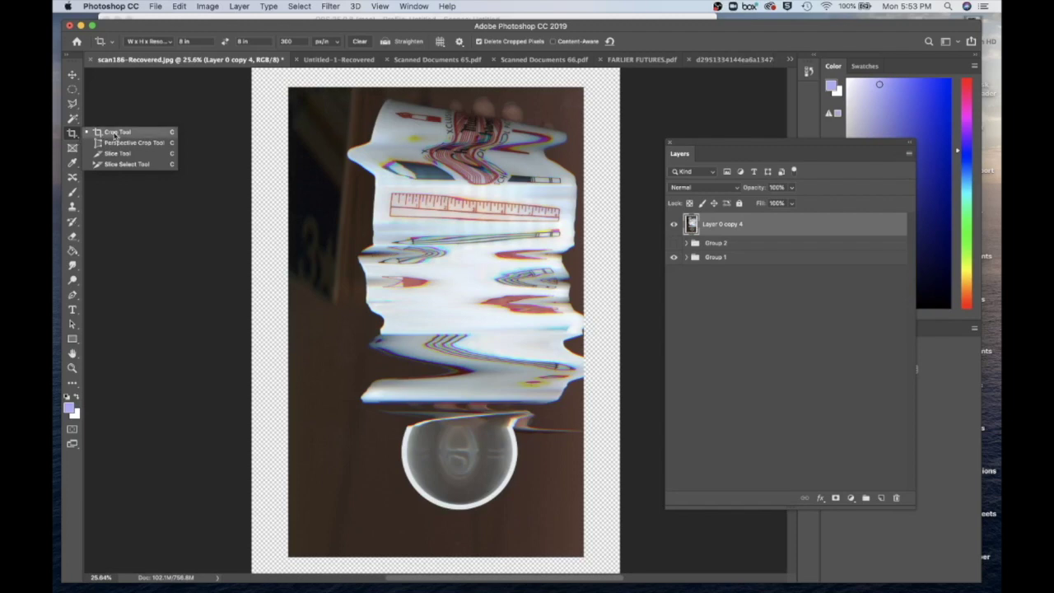
pyautogui.click(114, 136)
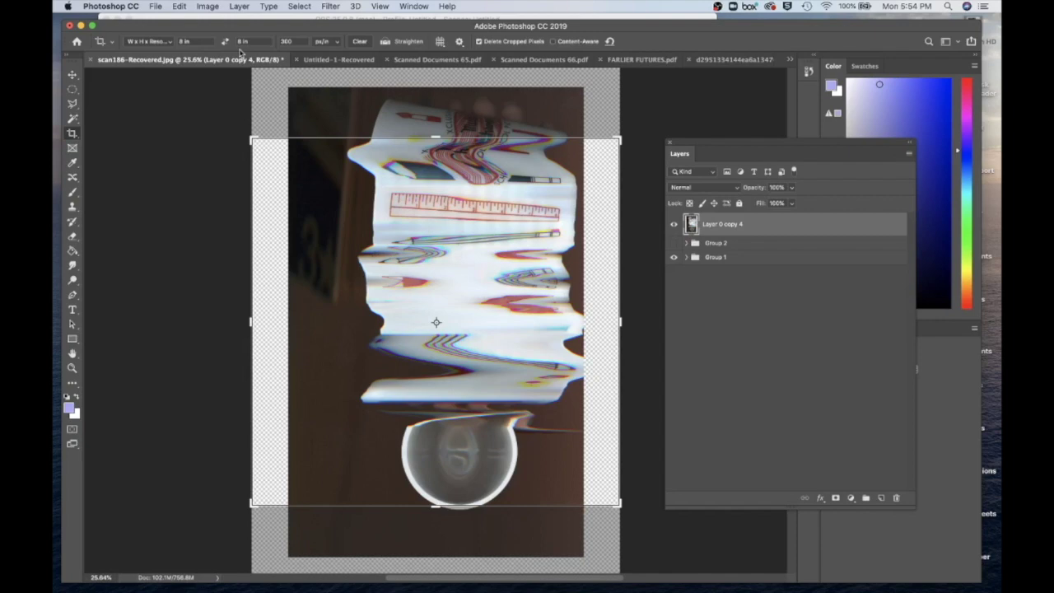
# Step: Keep the W x H x Resolution preset and shrink the crop to a ~1 in square above the sphere
pyautogui.click(171, 41)
pyautogui.click(170, 41)
pyautogui.click(171, 41)
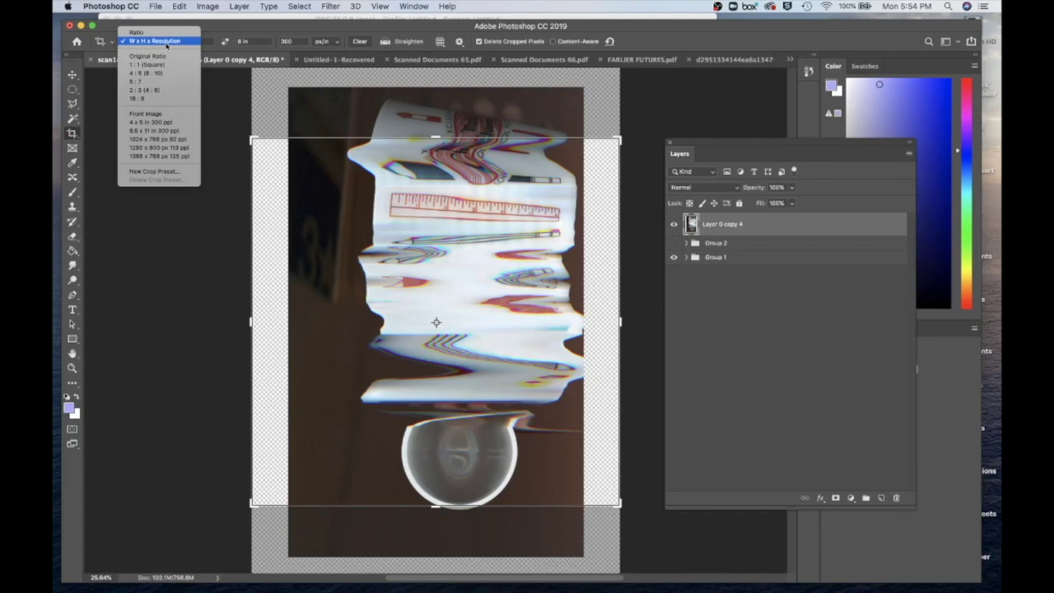
pyautogui.click(167, 43)
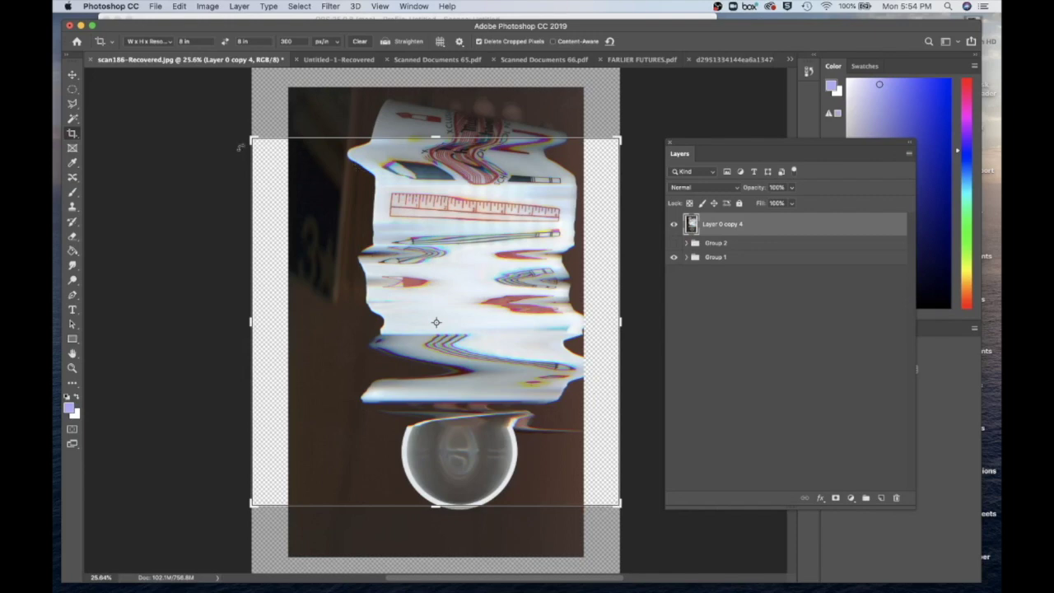
pyautogui.moveTo(252, 140); pyautogui.dragTo(527, 384)
pyautogui.click(433, 311)
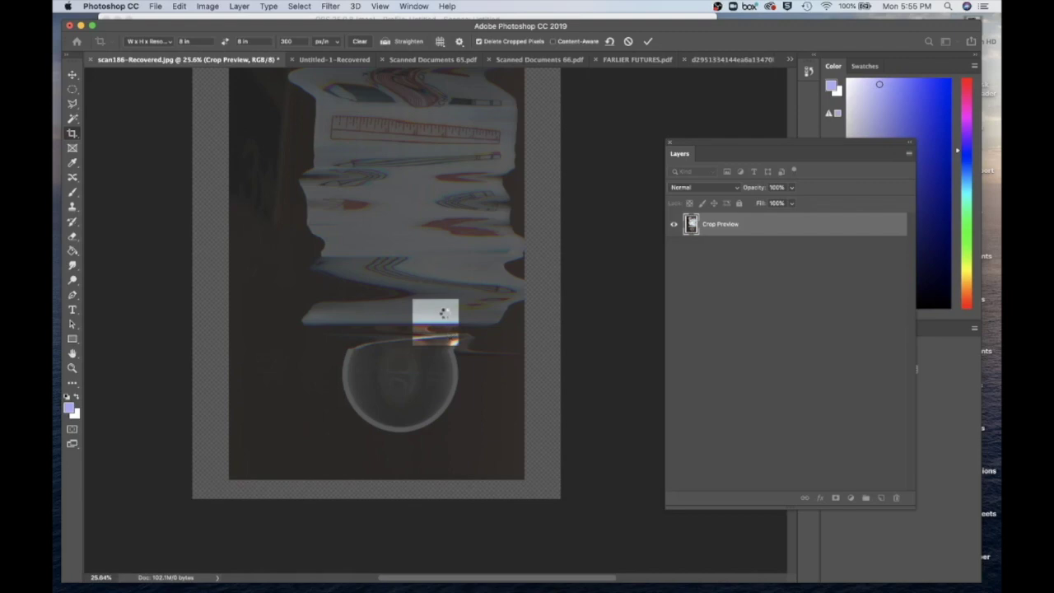
# Step: Cancel the first crop and reframe a small square over the pink-and-blue wavy stripes
pyautogui.press('Return')
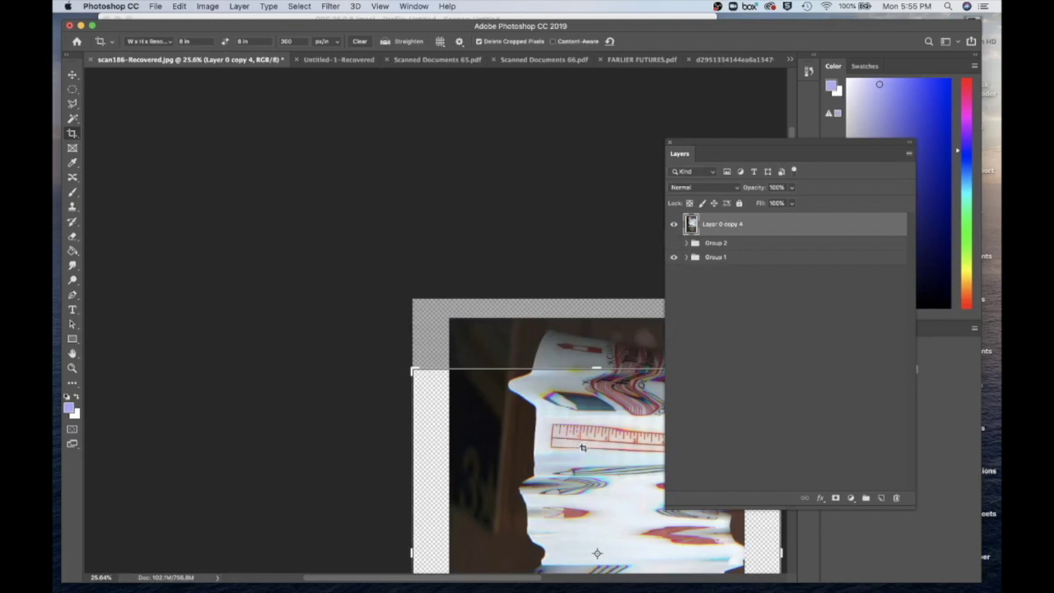
pyautogui.moveTo(579, 445); pyautogui.dragTo(452, 247)
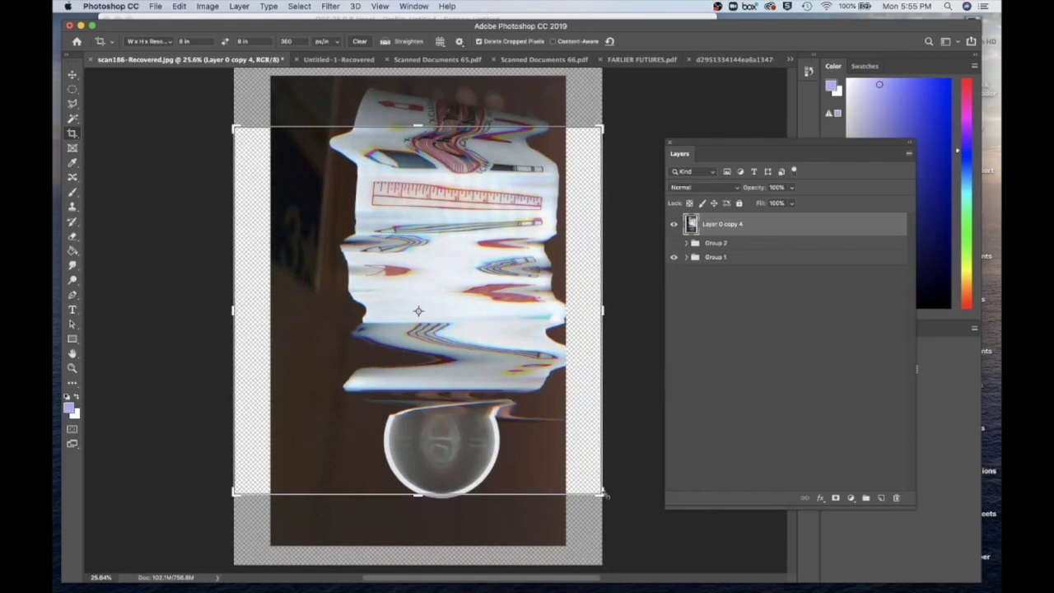
pyautogui.moveTo(602, 494); pyautogui.dragTo(256, 330)
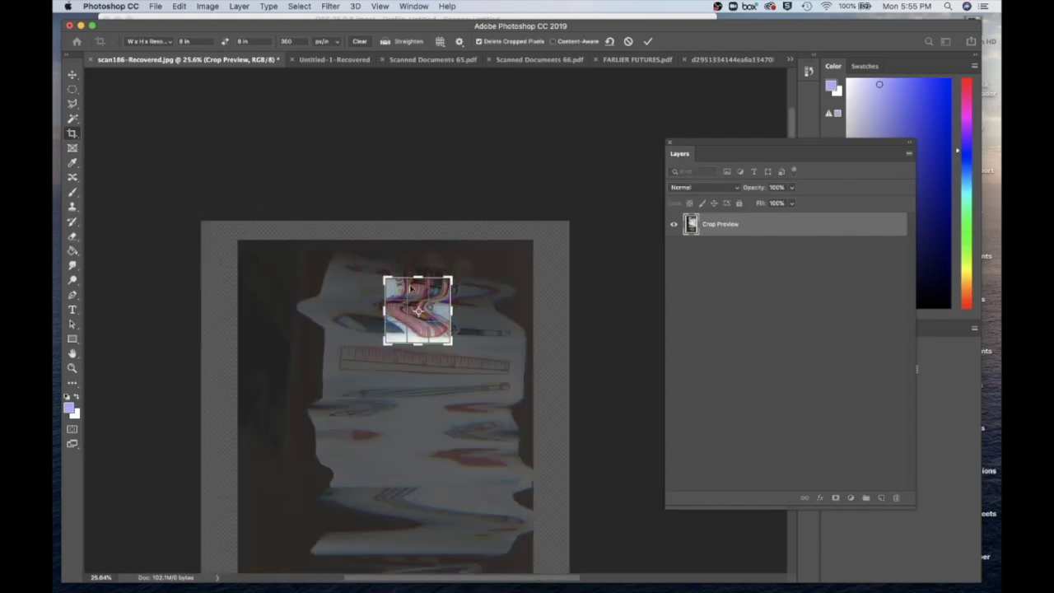
# Step: Make the crop a tiny square at the ruler's right end, undoing a trial rotation
pyautogui.moveTo(384, 277); pyautogui.dragTo(402, 297)
pyautogui.moveTo(408, 346); pyautogui.dragTo(384, 357)
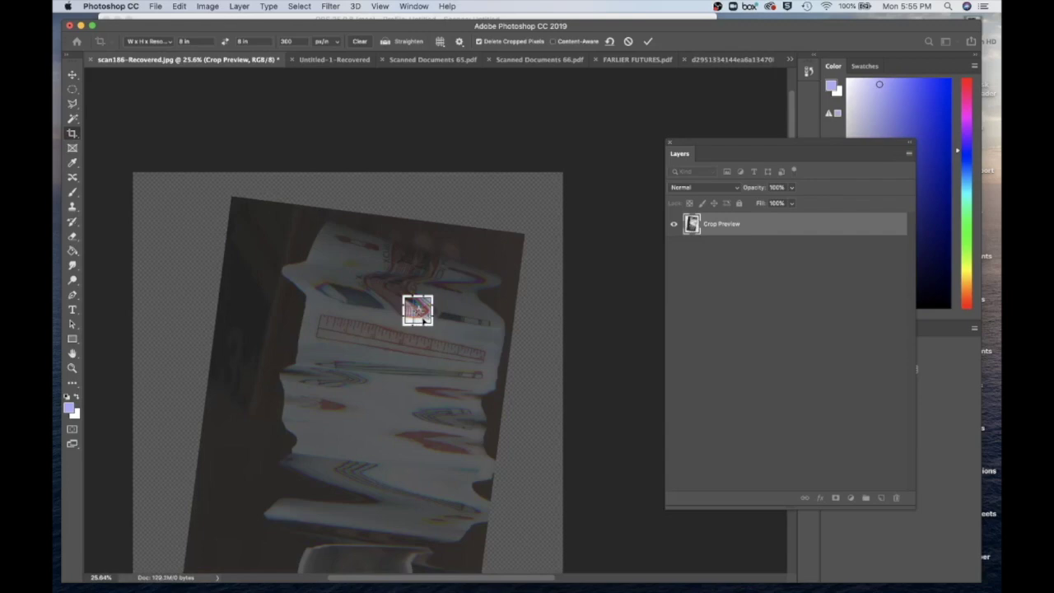
pyautogui.moveTo(423, 317); pyautogui.dragTo(426, 321)
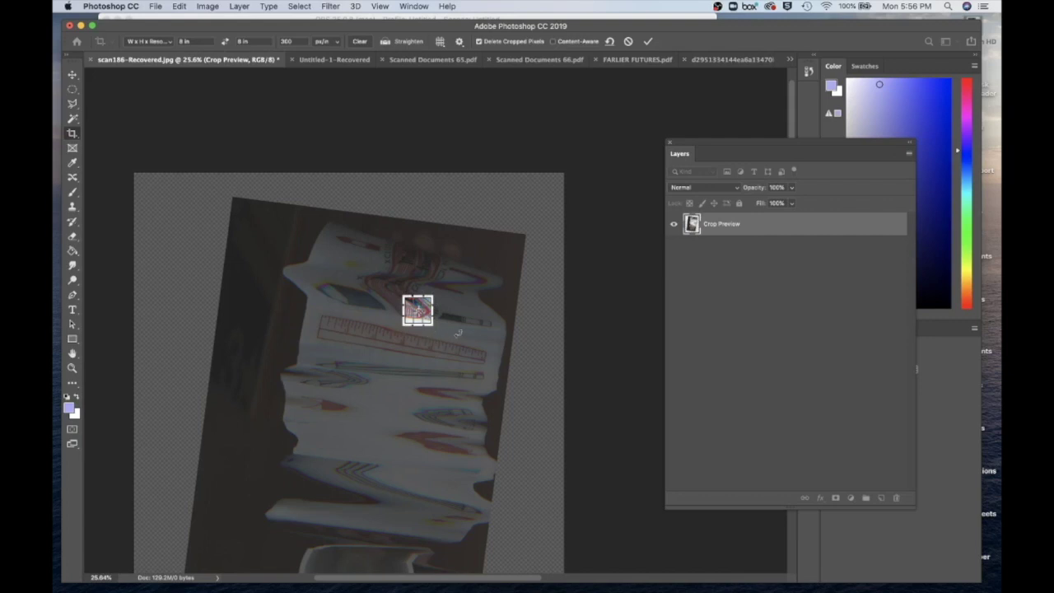
pyautogui.press('super+z')
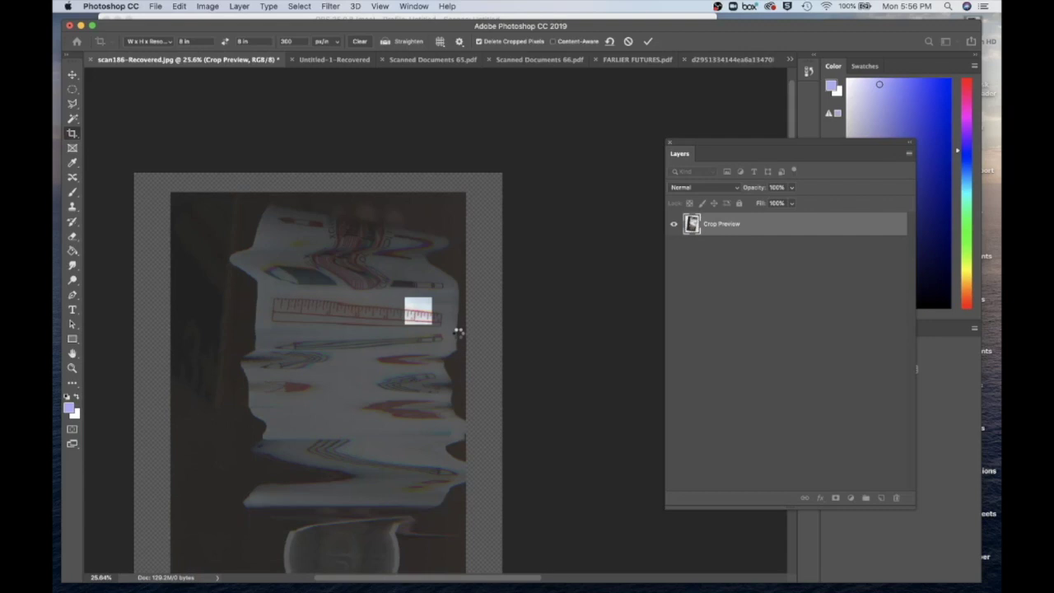
# Step: Commit the crop, fit the striped close-up on screen, and move the Layers panel aside
pyautogui.press('Return')
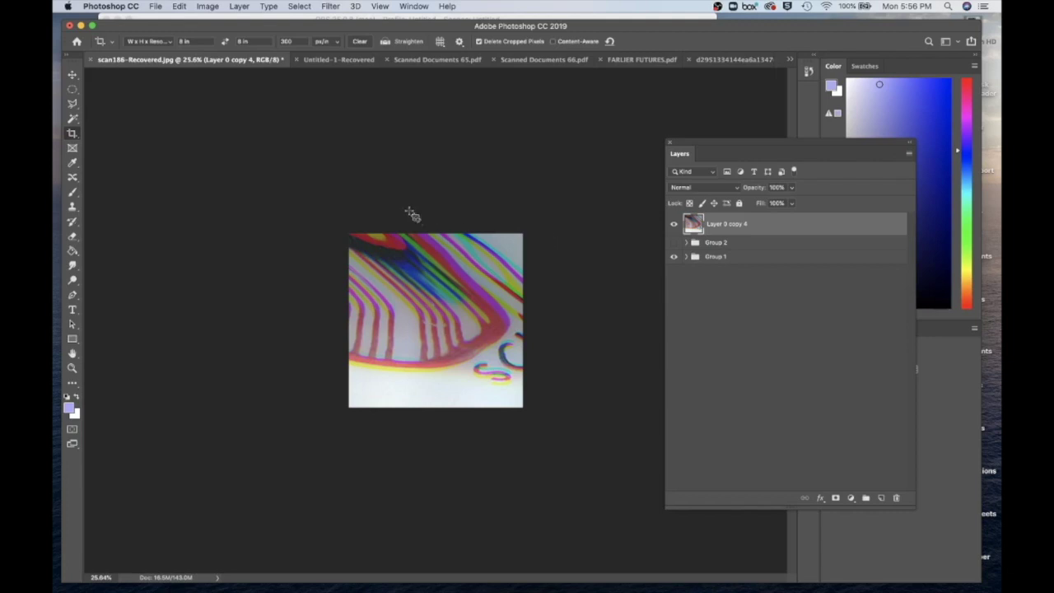
pyautogui.click(301, 8)
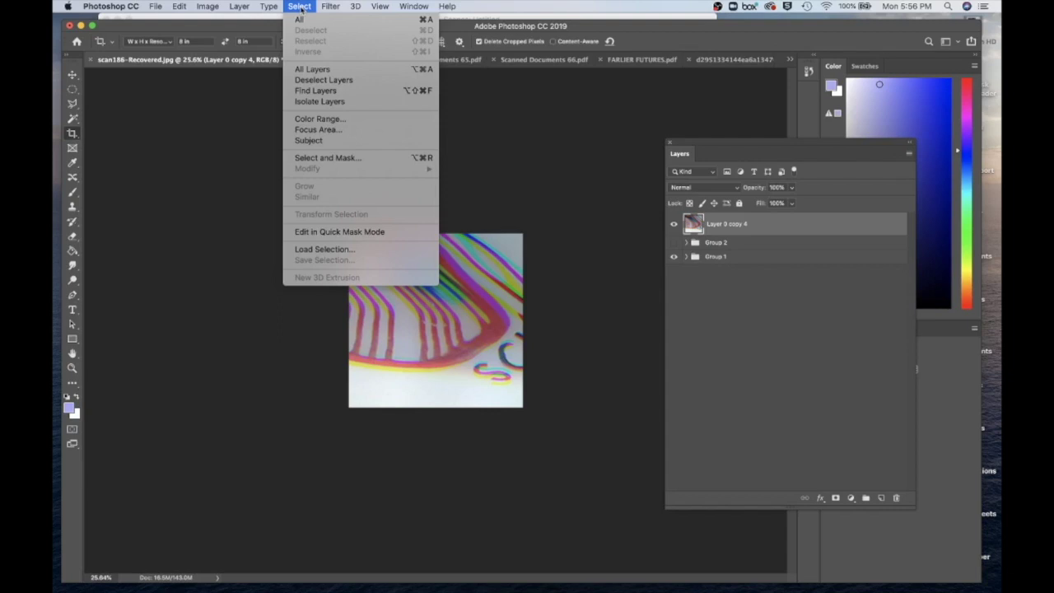
pyautogui.moveTo(384, 8)
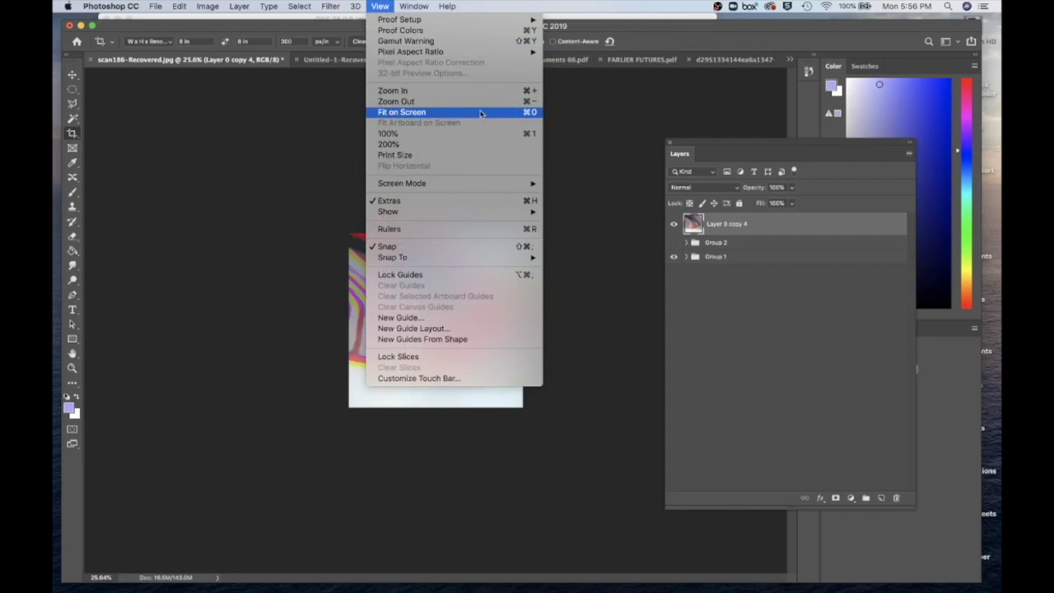
pyautogui.click(537, 116)
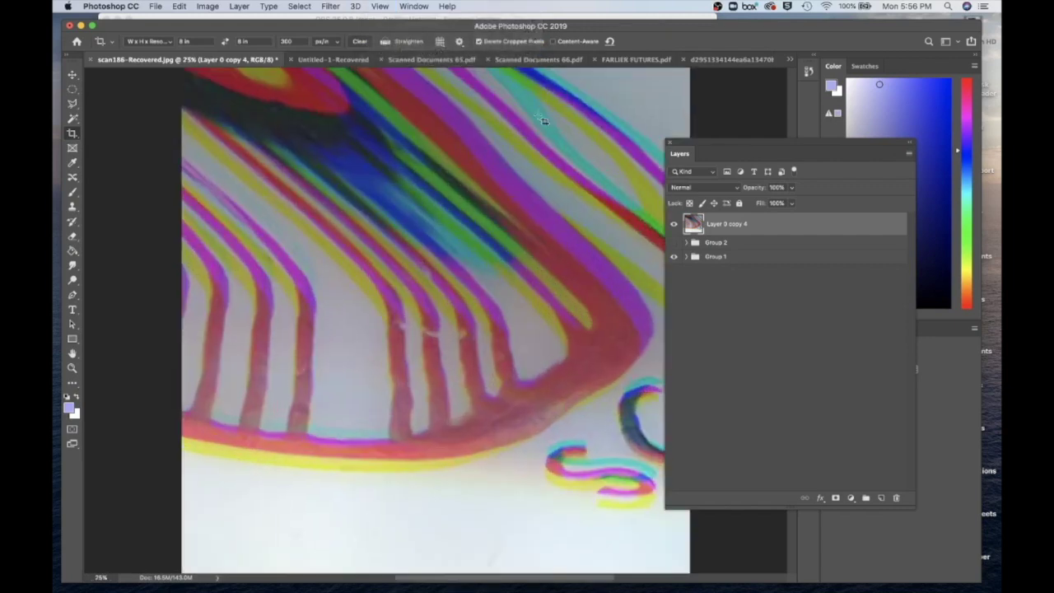
pyautogui.moveTo(722, 145); pyautogui.dragTo(768, 142)
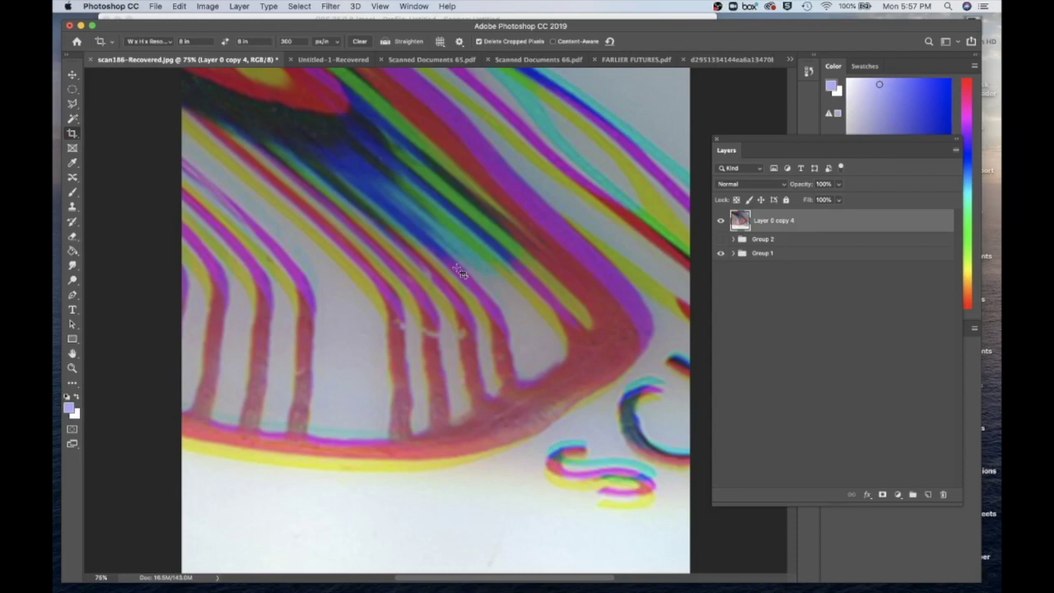
# Step: Start Save As and name the file williamscrop01
pyautogui.click(156, 6)
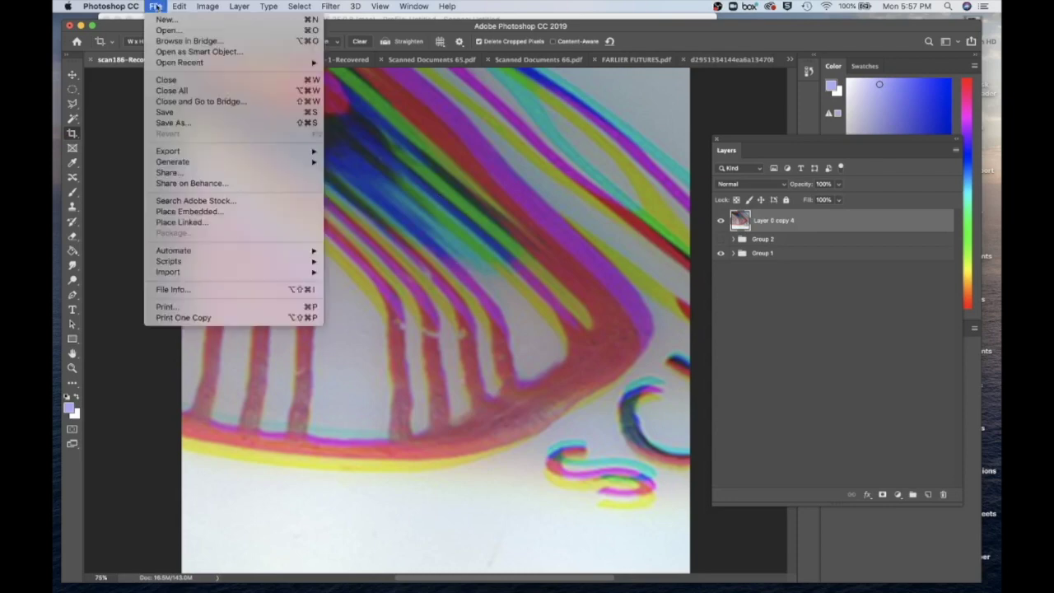
pyautogui.click(201, 124)
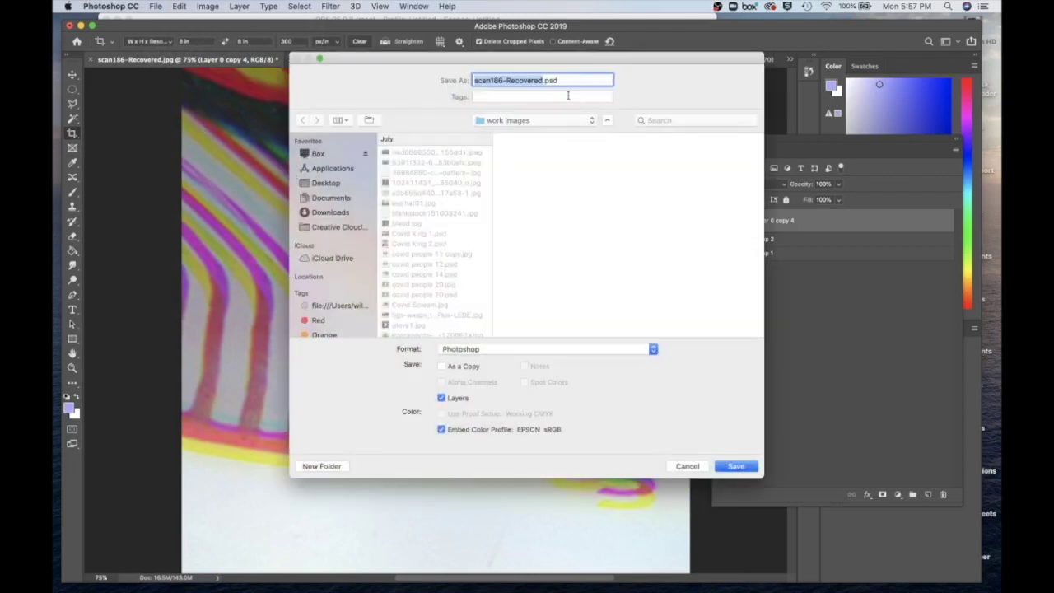
pyautogui.write('c')
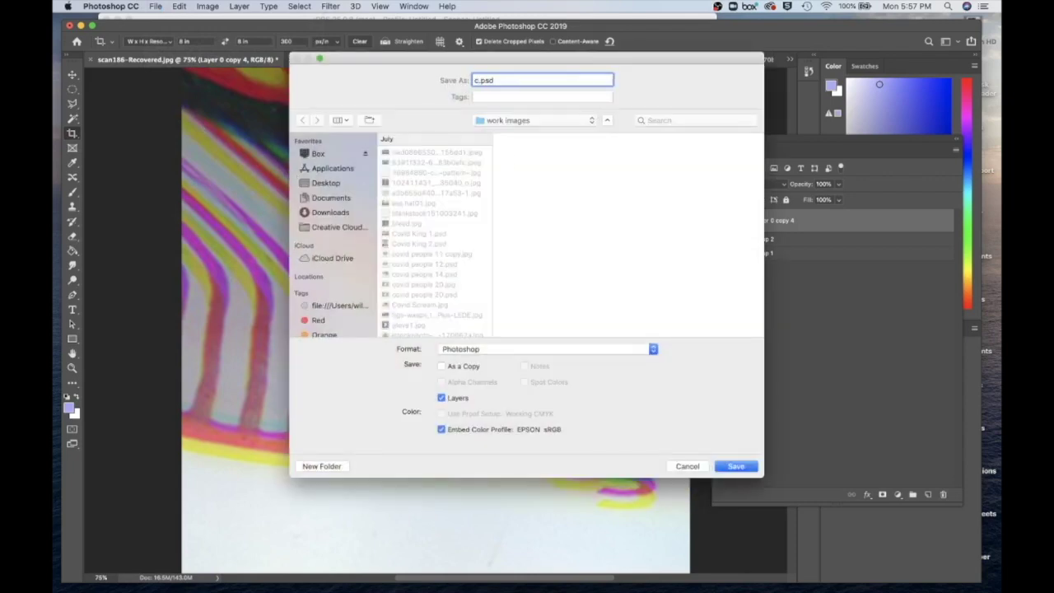
pyautogui.write('r')
pyautogui.press('BackSpace')
pyautogui.press('BackSpace')
pyautogui.write('williamscrop01')
# Step: Create a new folder named 'crops' on the Desktop as the save location
pyautogui.click(592, 124)
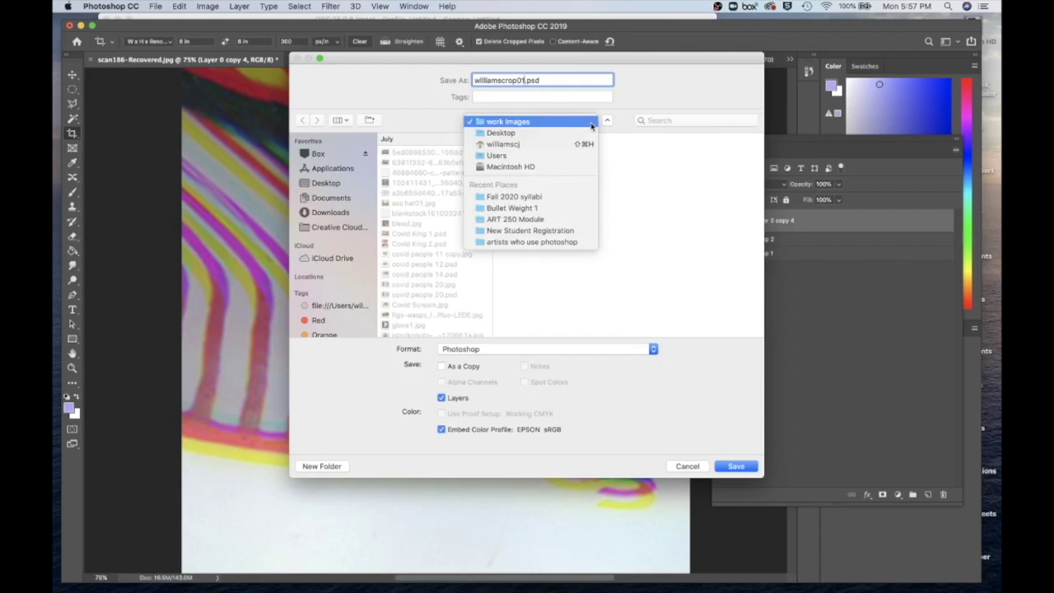
pyautogui.click(327, 186)
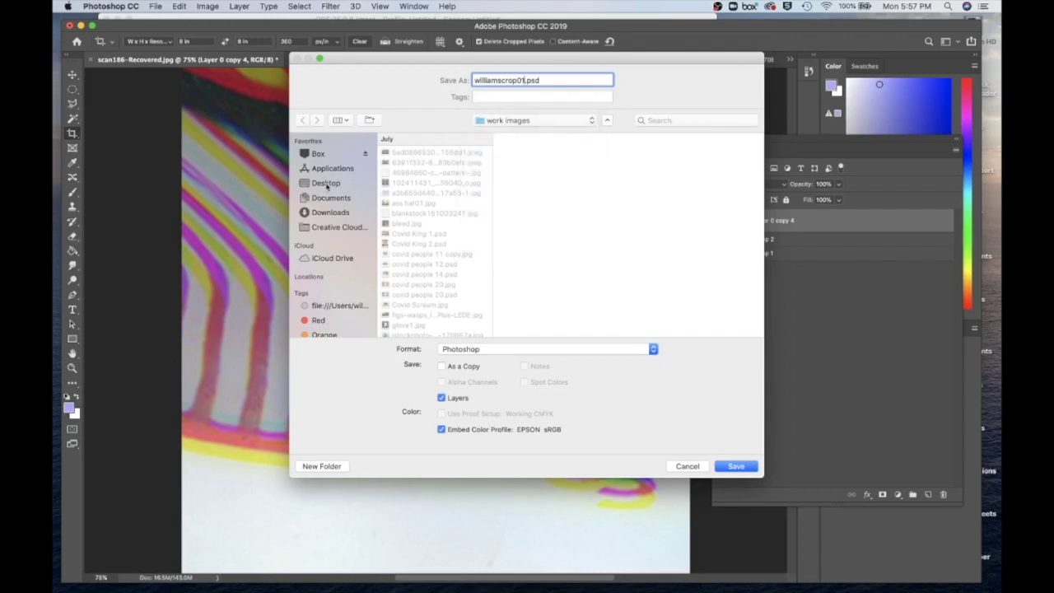
pyautogui.click(326, 183)
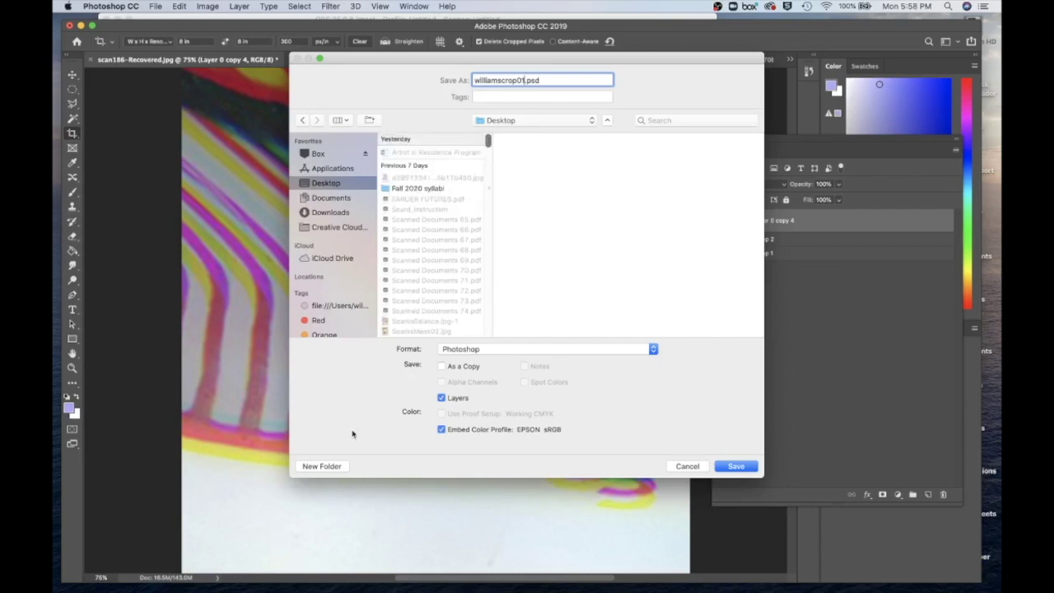
pyautogui.click(322, 466)
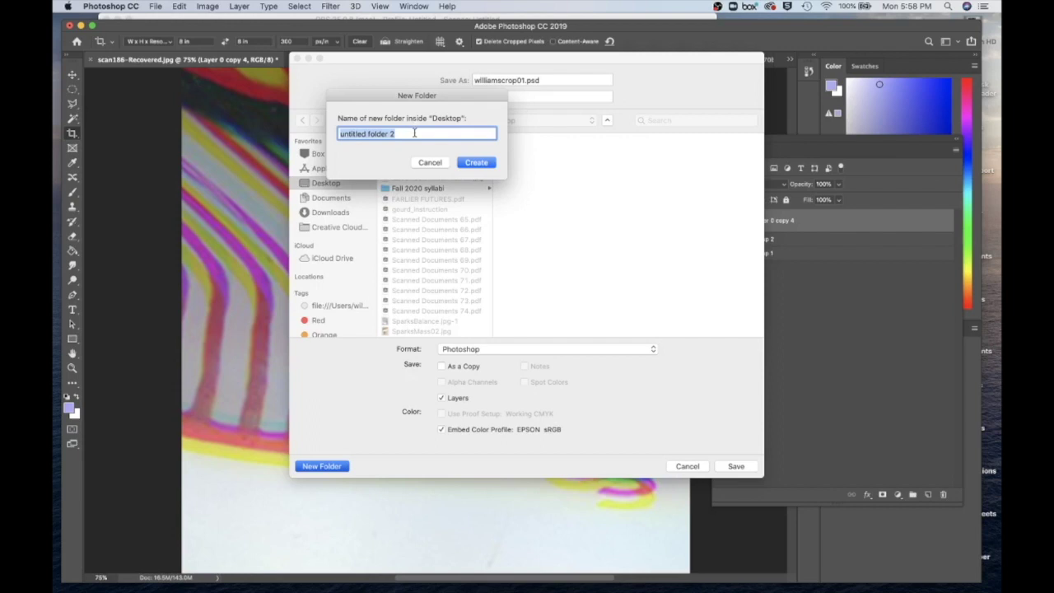
pyautogui.write('crops')
pyautogui.click(482, 164)
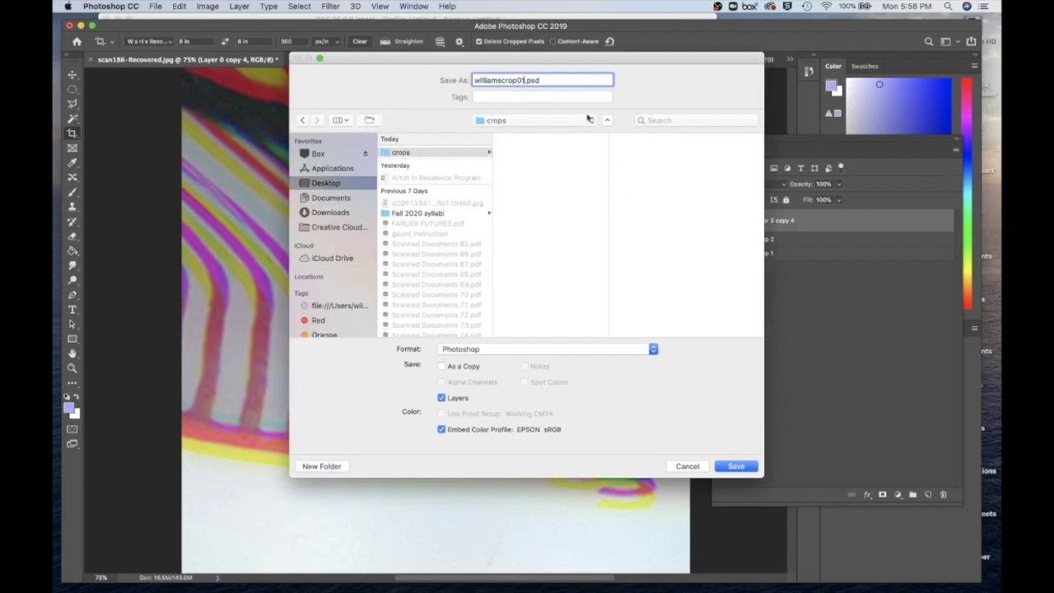
# Step: Save williamscrop01.psd into crops, accepting the compatibility prompt, and bring up the Open dialog
pyautogui.click(743, 467)
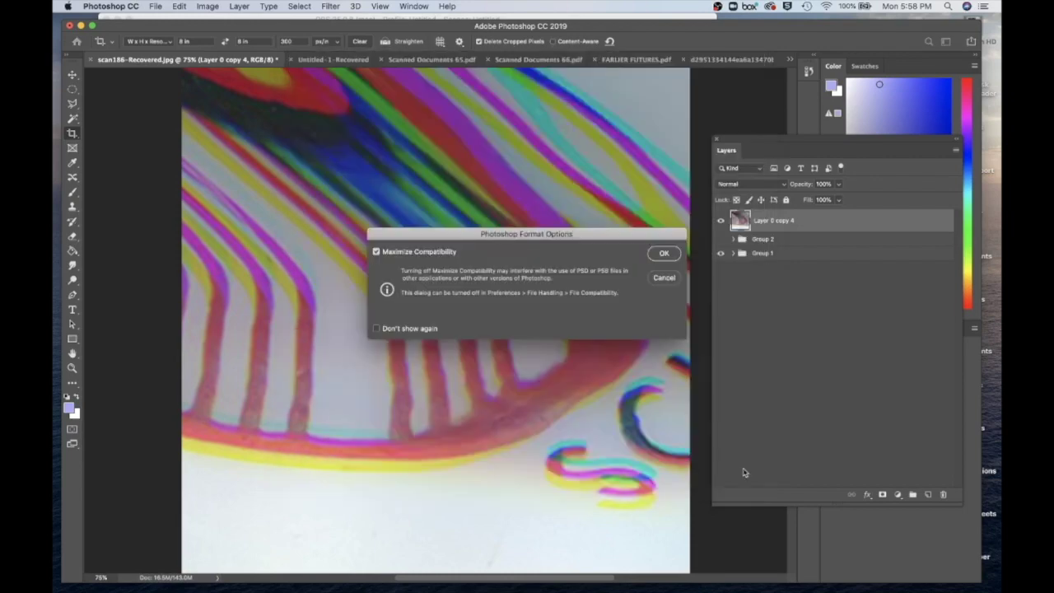
pyautogui.click(663, 254)
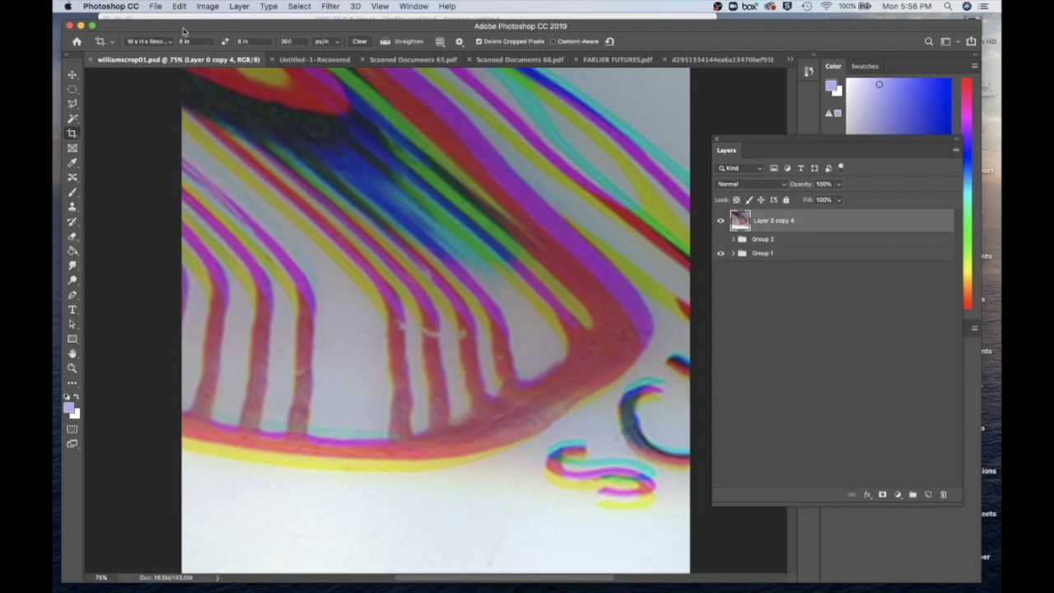
pyautogui.click(155, 7)
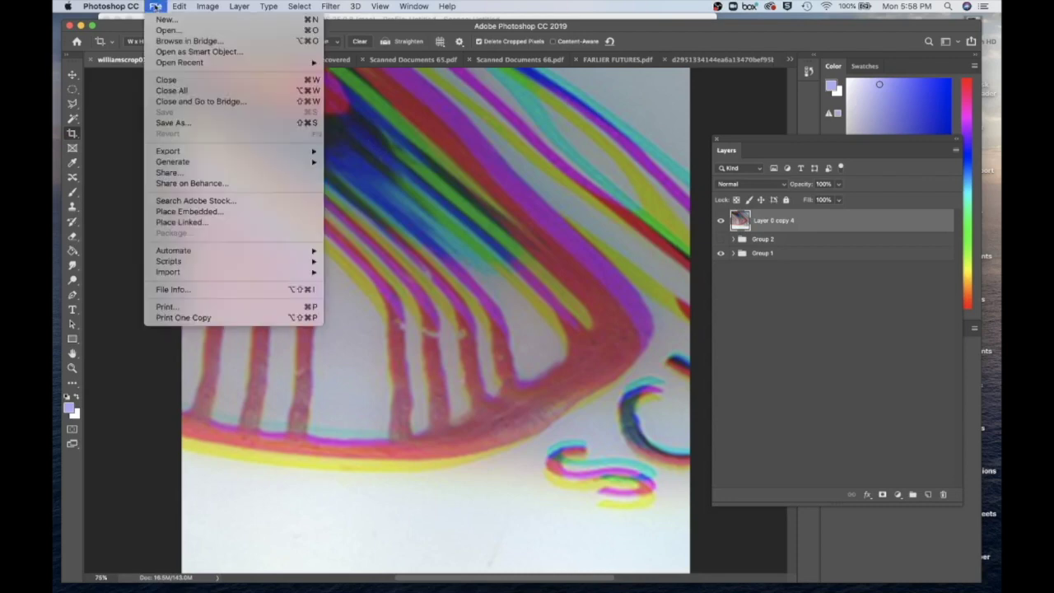
pyautogui.click(161, 26)
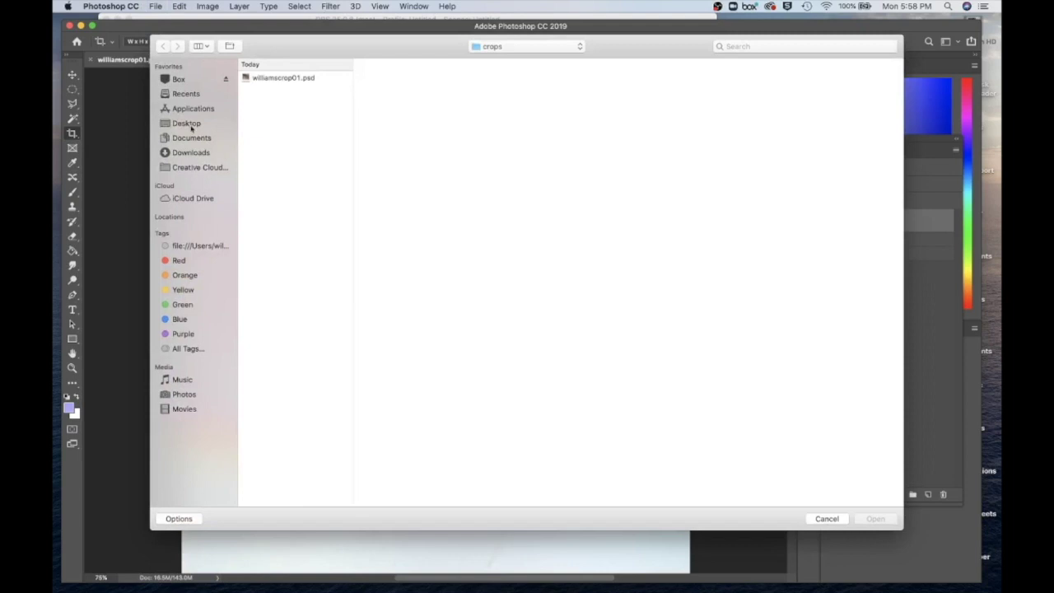
# Step: Browse the Desktop and search 'scan' to reach the 250 project 1 scanning folder
pyautogui.click(187, 124)
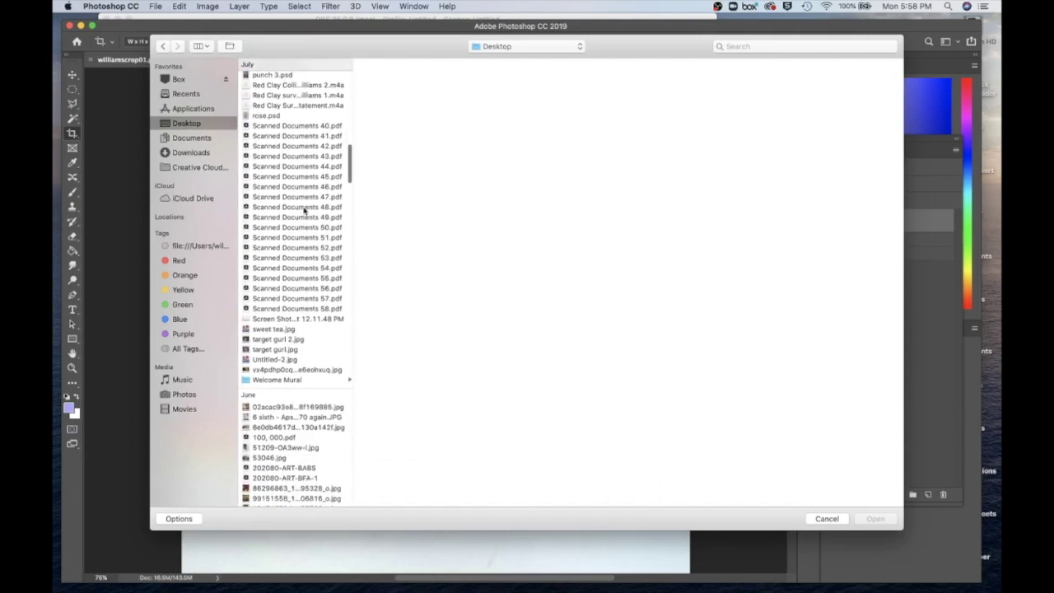
pyautogui.scroll(-1, 303, 211)
pyautogui.scroll(-5, 304, 212)
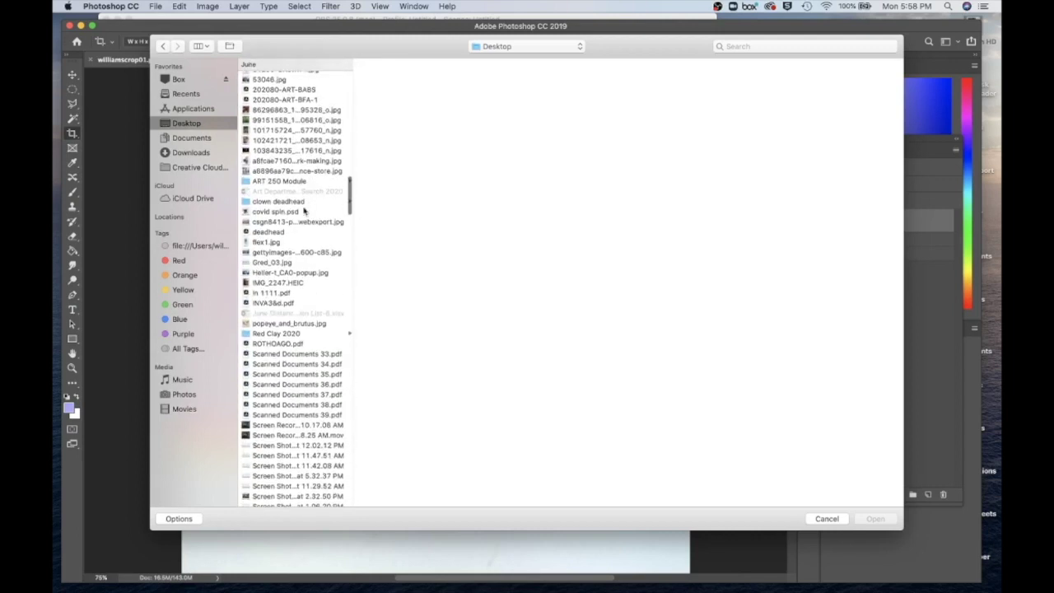
pyautogui.scroll(-9, 304, 211)
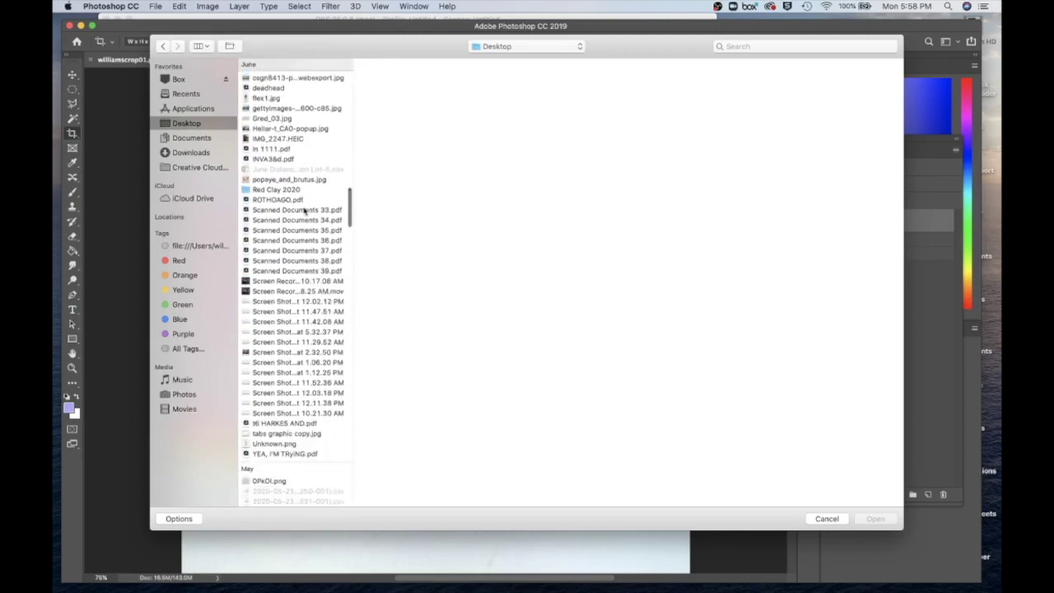
pyautogui.scroll(-15, 303, 212)
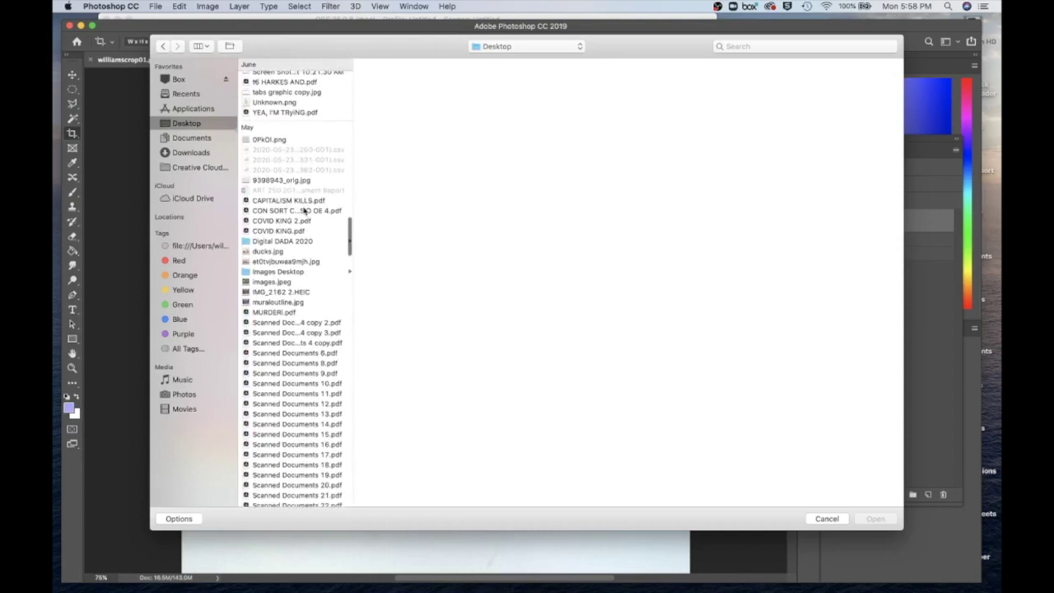
pyautogui.scroll(-3, 303, 212)
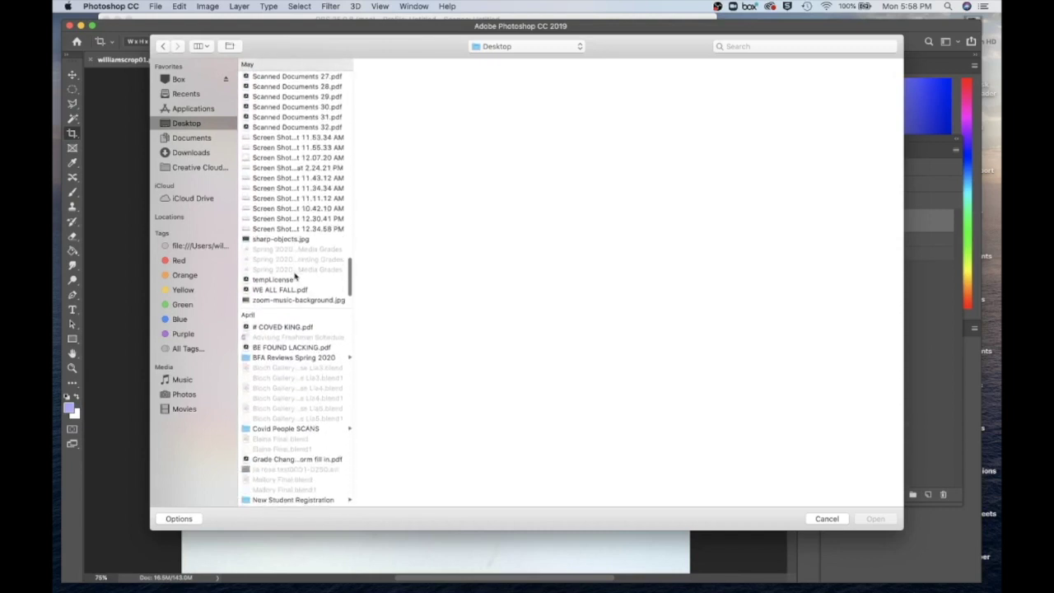
pyautogui.click(742, 46)
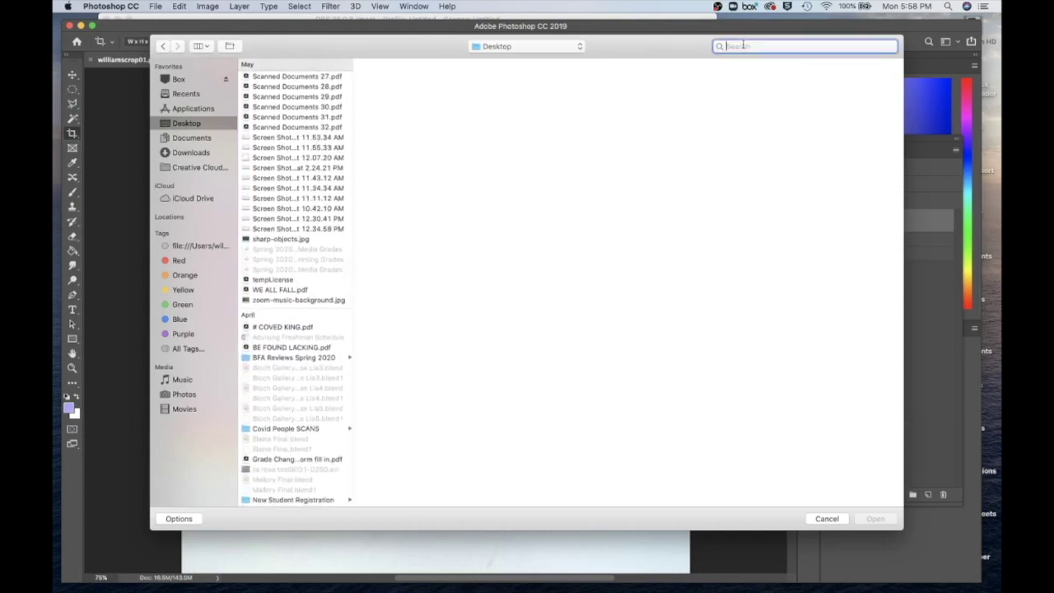
pyautogui.write('scan')
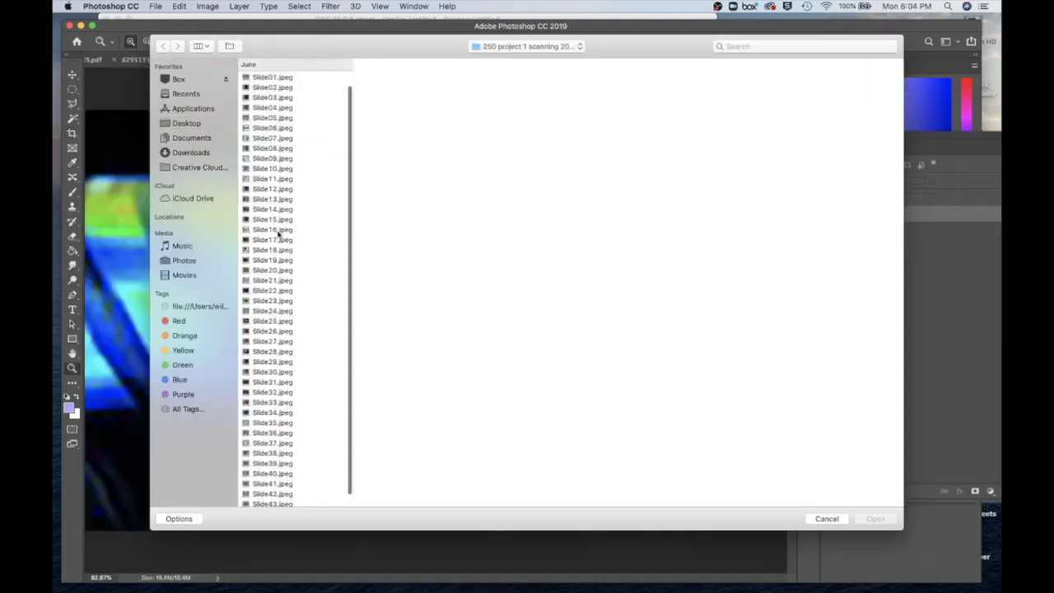
# Step: Preview slides back from Slide44.jpeg and open Slide10.jpeg, the glitchy Motion slide
pyautogui.scroll(-5, 277, 235)
pyautogui.click(268, 501)
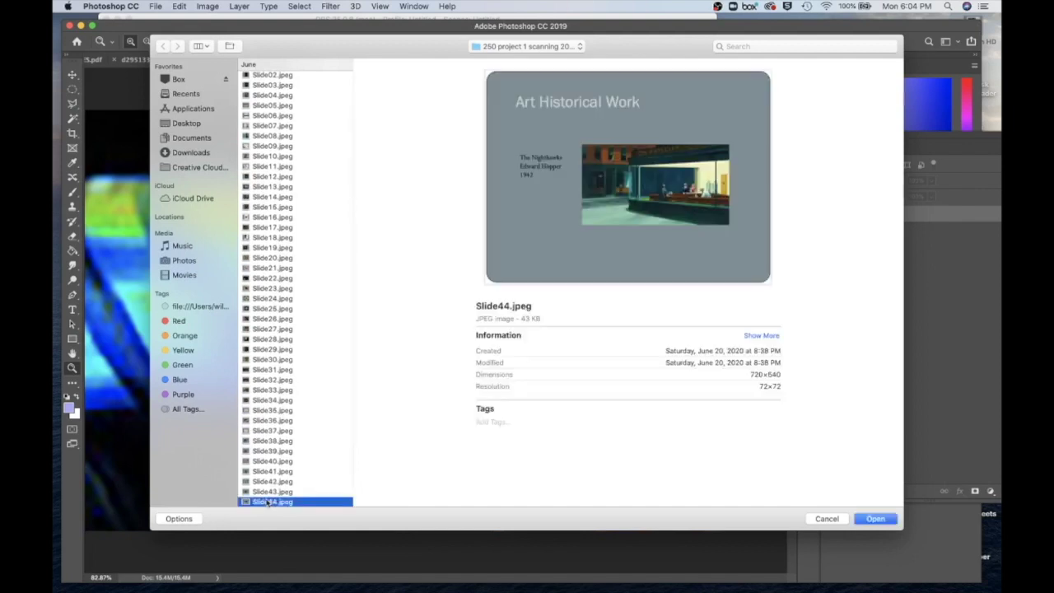
pyautogui.press('Up')
pyautogui.press('Up')
pyautogui.press('Up')
pyautogui.press('Up')
pyautogui.press('Up')
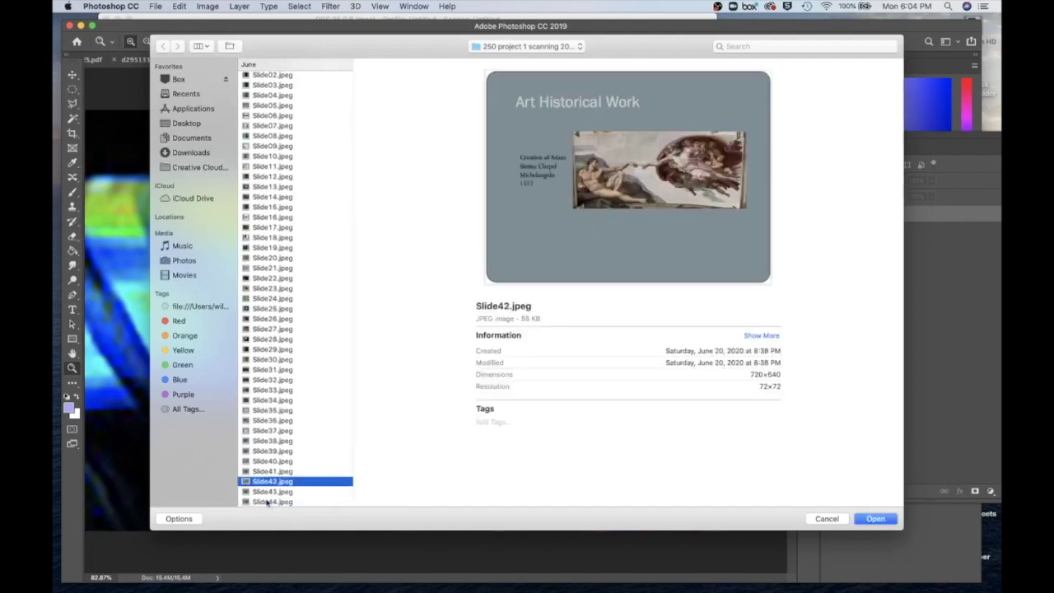
pyautogui.press('Up')
pyautogui.press('Up')
pyautogui.press('Up')
pyautogui.press('Up')
pyautogui.press('Up')
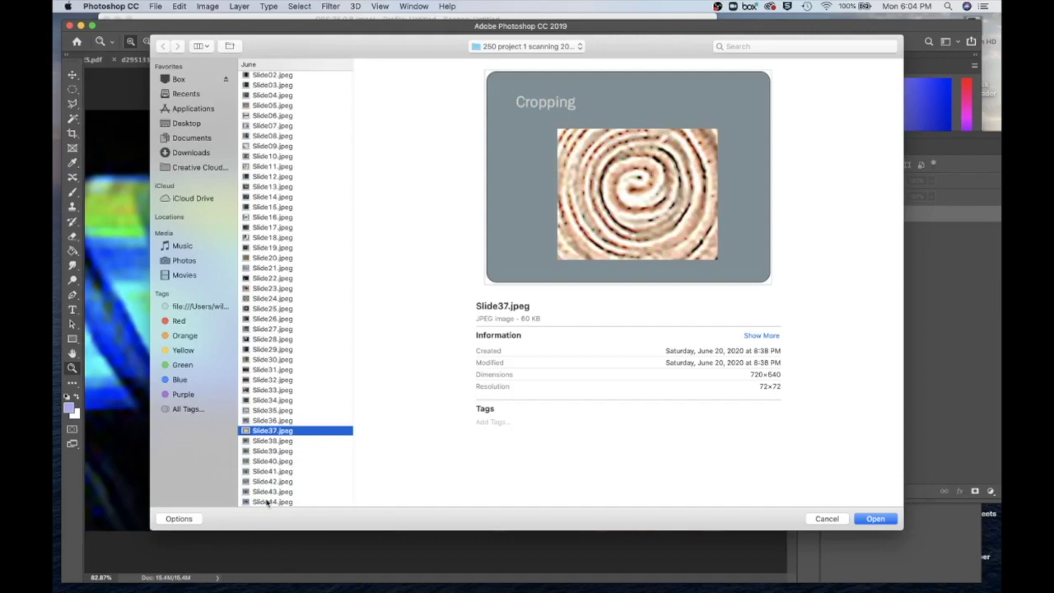
pyautogui.press('Up')
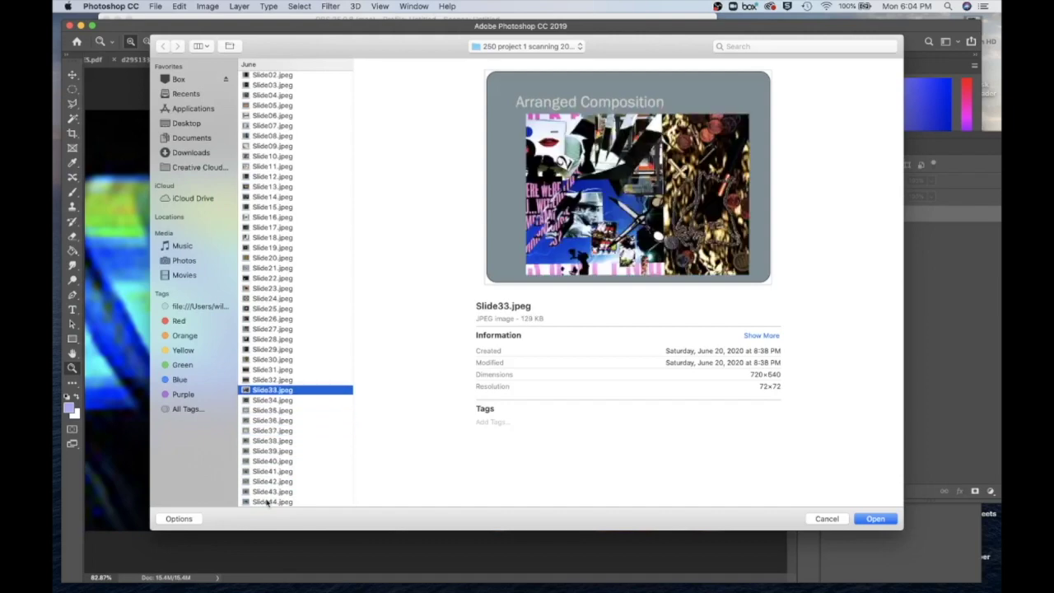
pyautogui.press('Up')
pyautogui.press('Up')
pyautogui.press('Up')
pyautogui.press('Up')
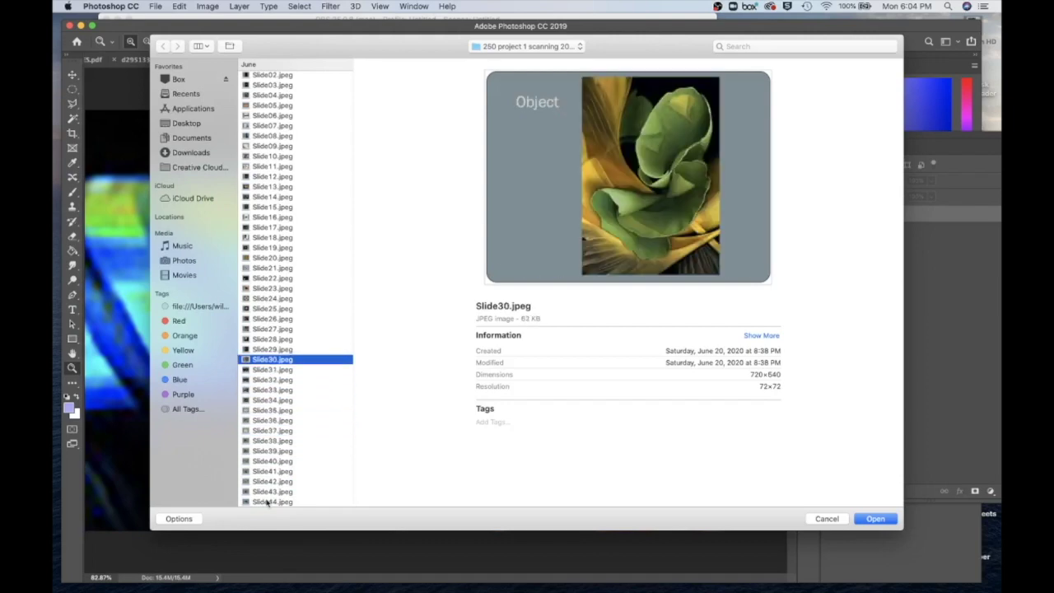
pyautogui.press('Up')
pyautogui.press('Up')
pyautogui.press('Up')
pyautogui.press('Up')
pyautogui.press('Up')
pyautogui.press('Up')
pyautogui.press('Up')
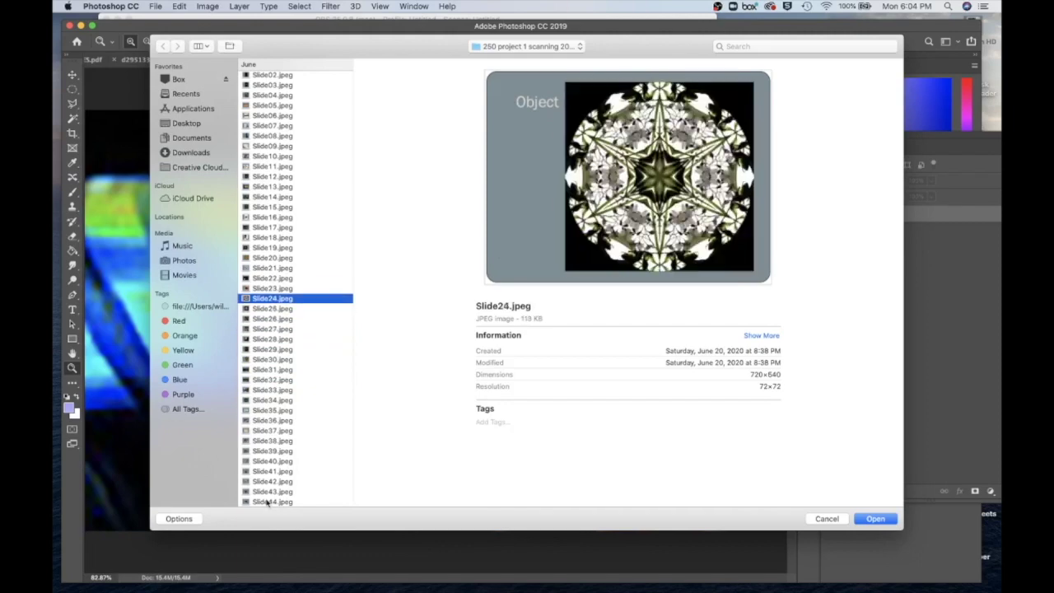
pyautogui.press('Up')
pyautogui.press('Up')
pyautogui.press('Up')
pyautogui.press('Up')
pyautogui.press('Up')
pyautogui.press('Up')
pyautogui.press('Up')
pyautogui.press('Up')
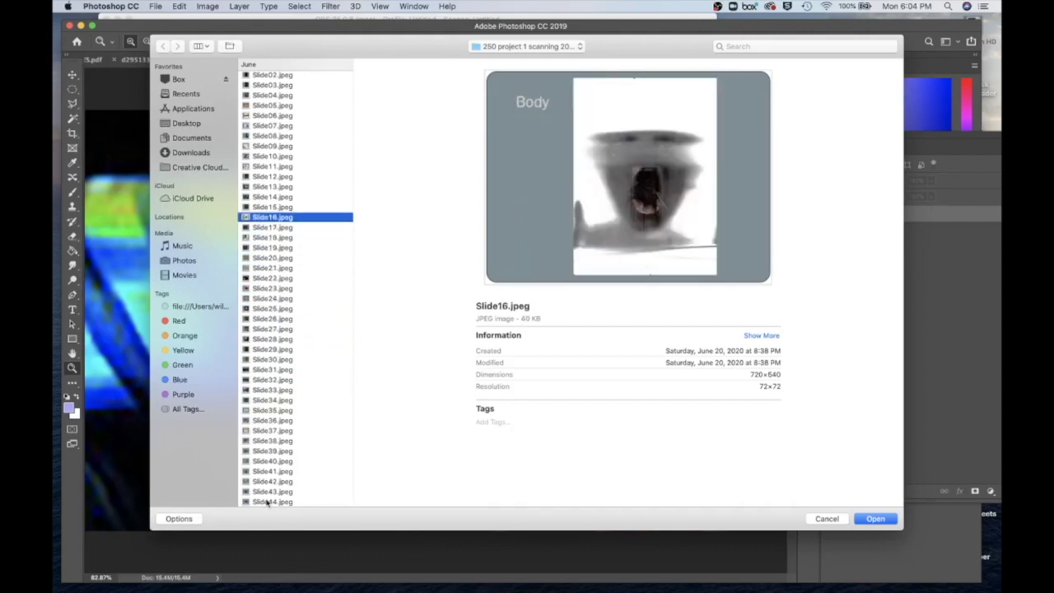
pyautogui.press('Up')
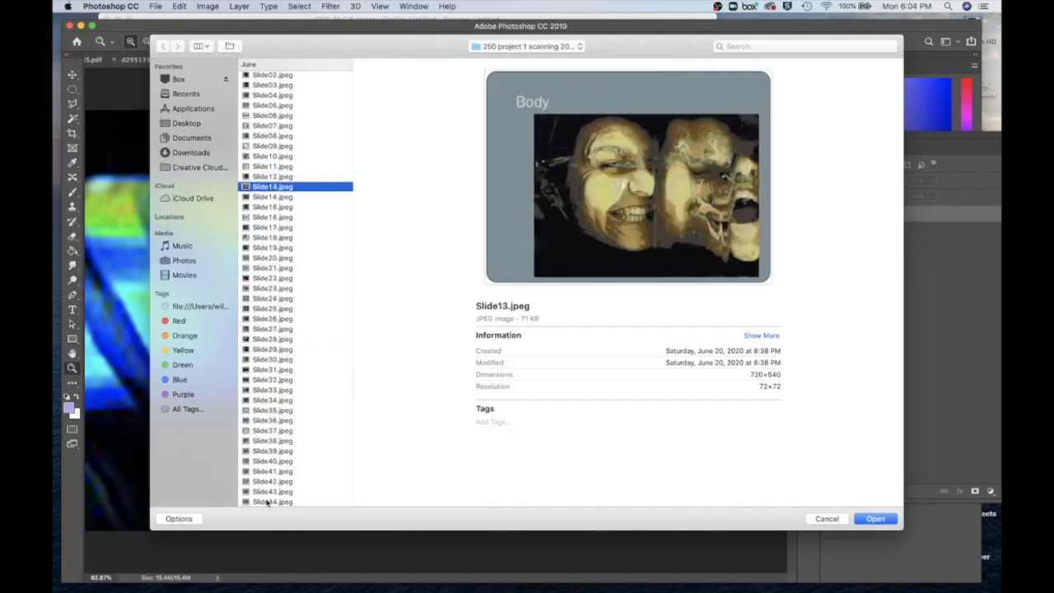
pyautogui.press('Up')
pyautogui.press('Up')
pyautogui.press('Up')
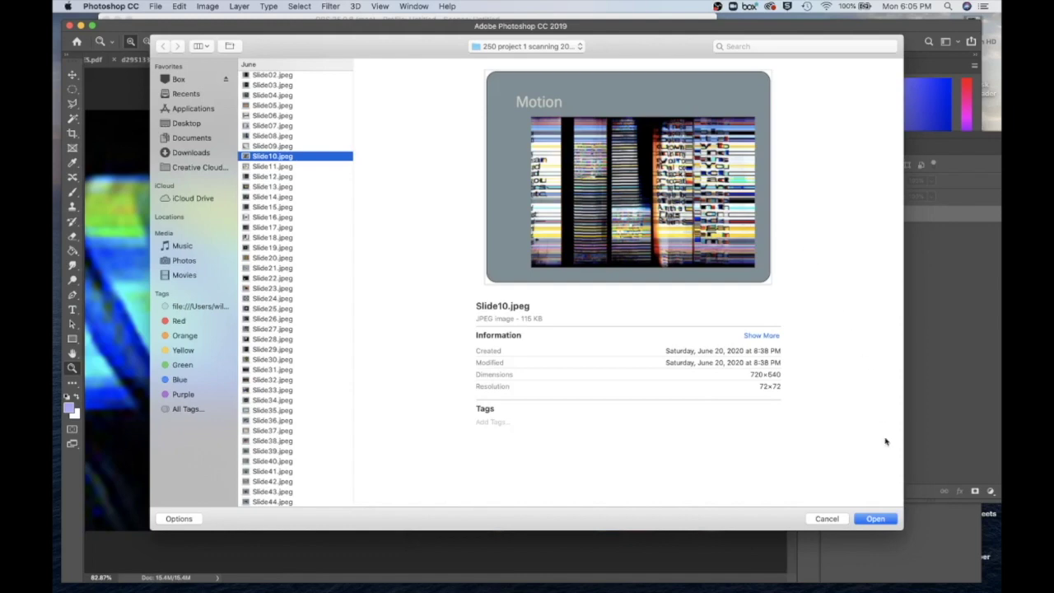
pyautogui.click(876, 518)
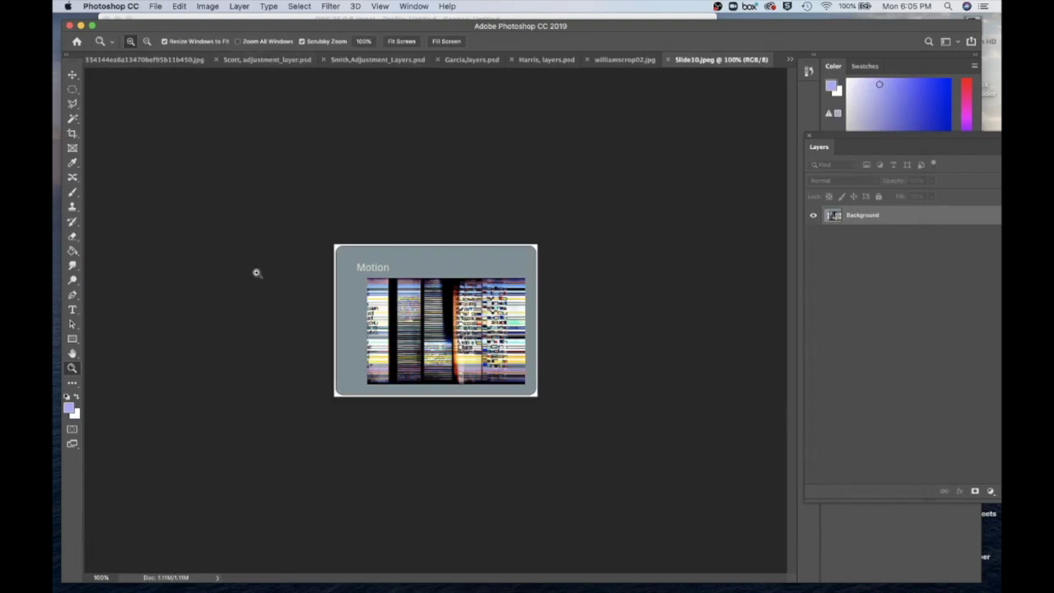
# Step: Enlarge the Motion slide and set a 10 × 6 in crop at 600 px/in
pyautogui.press('super+0')
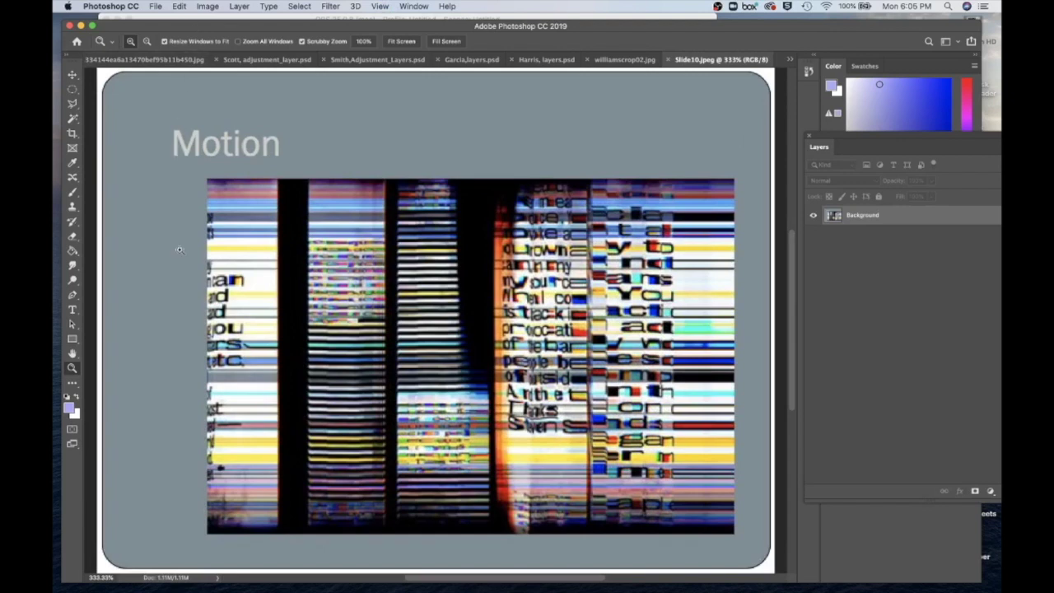
pyautogui.click(72, 134)
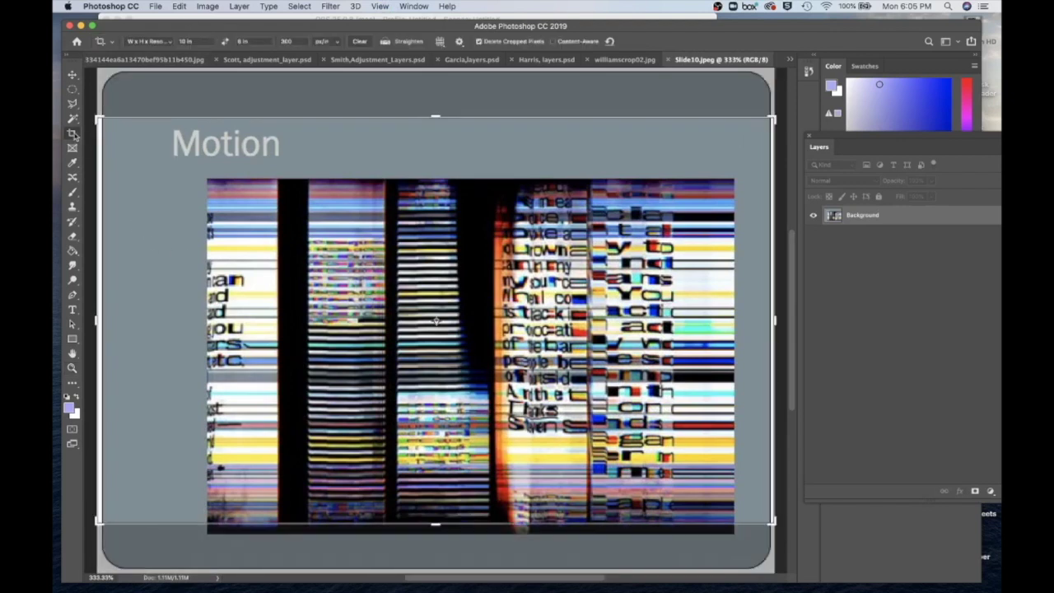
pyautogui.click(286, 41)
pyautogui.press('BackSpace')
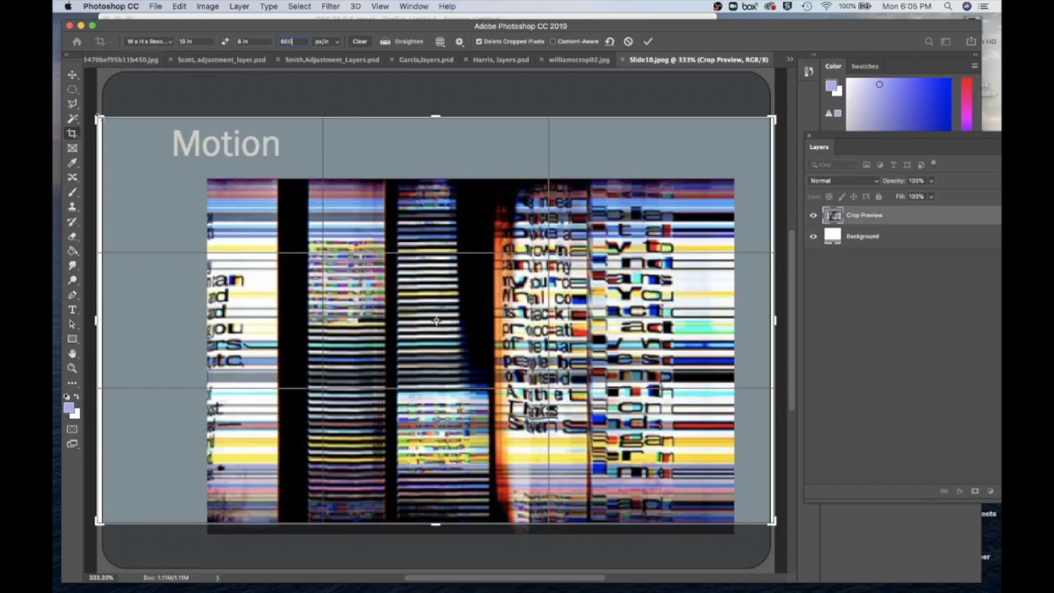
# Step: Frame the white stripes beside the orange glitched text and commit the crop
pyautogui.moveTo(99, 120); pyautogui.dragTo(265, 218)
pyautogui.moveTo(607, 397); pyautogui.dragTo(490, 317)
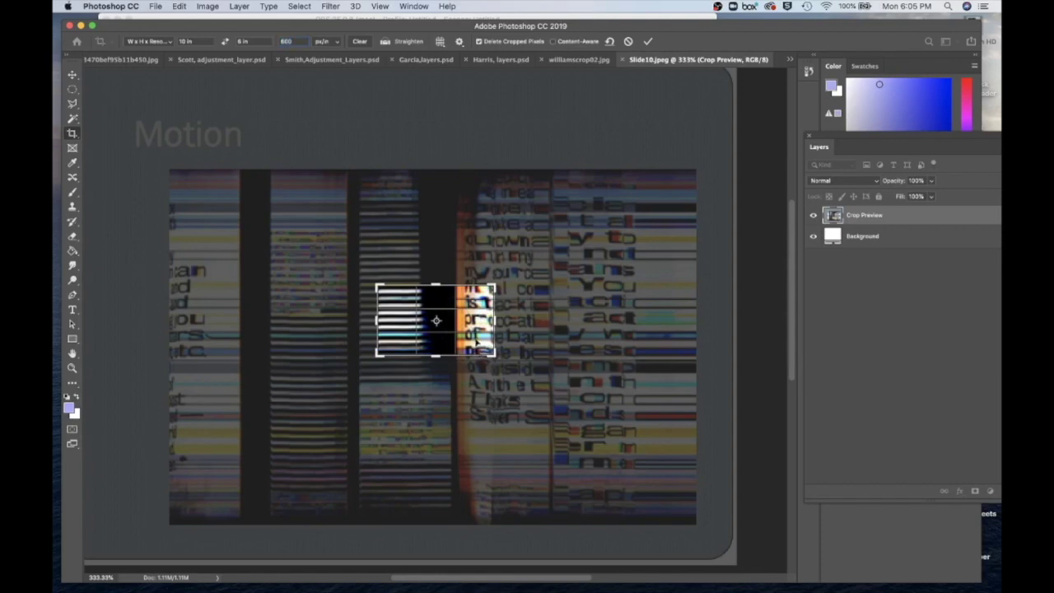
pyautogui.press('Return')
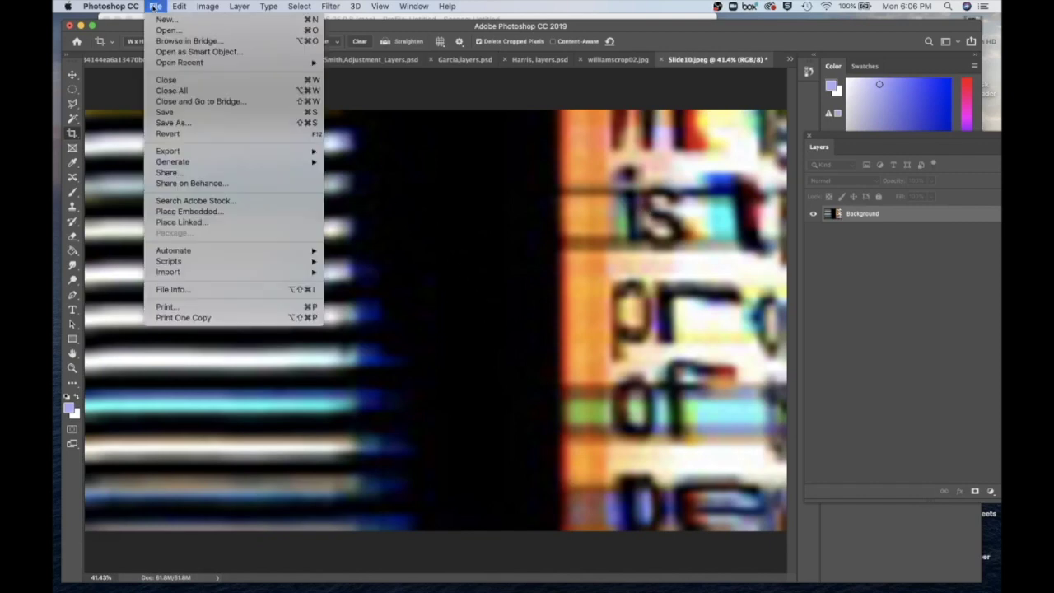
# Step: Save the close-up as williamscrop03.jpg in the crops folder at JPEG quality 12 (Maximum)
pyautogui.click(175, 124)
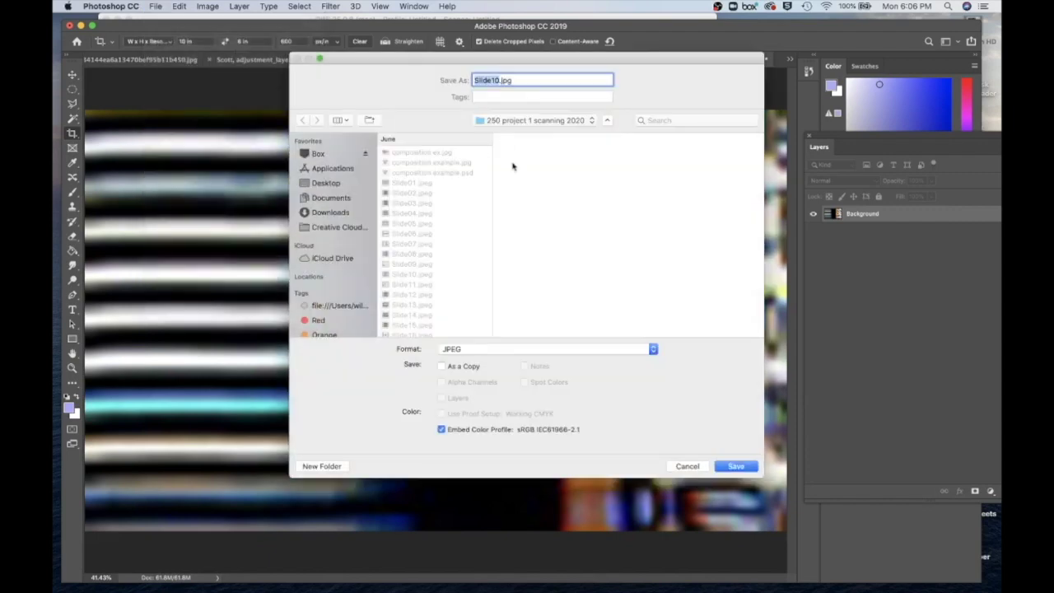
pyautogui.click(576, 122)
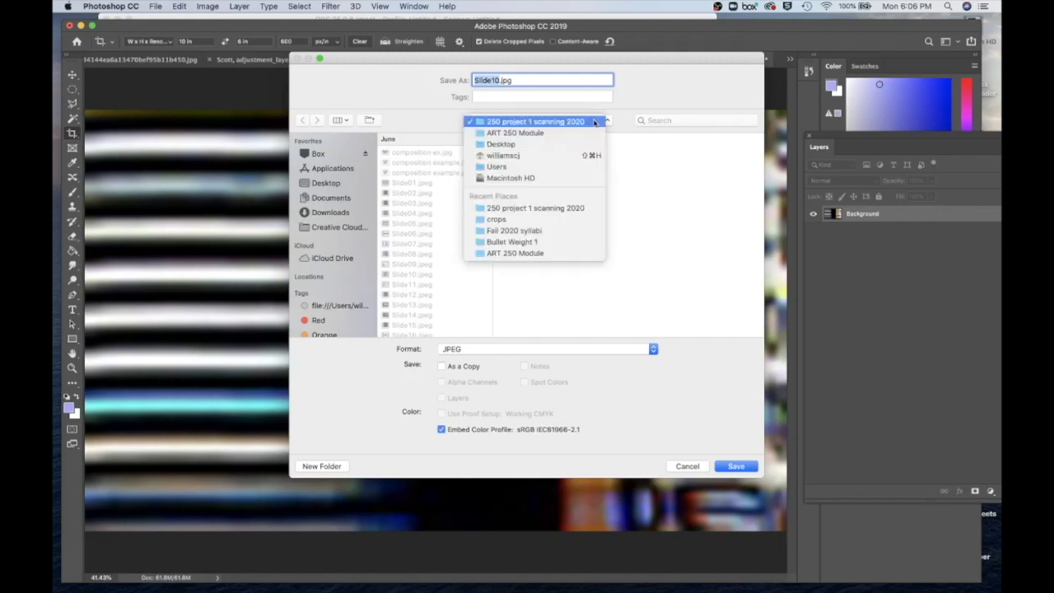
pyautogui.click(498, 220)
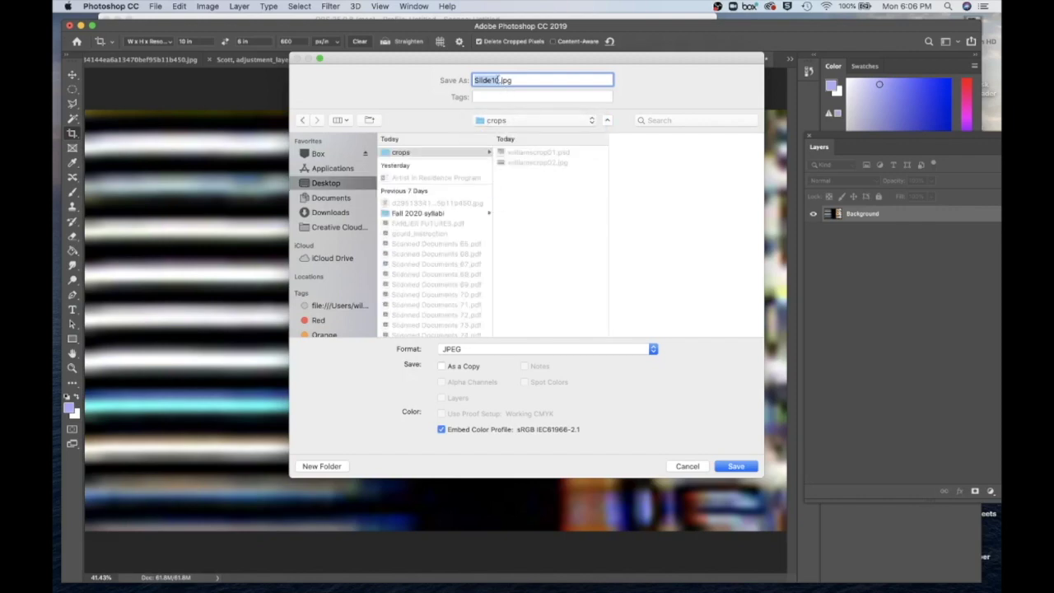
pyautogui.write('williamscrop03')
pyautogui.click(738, 468)
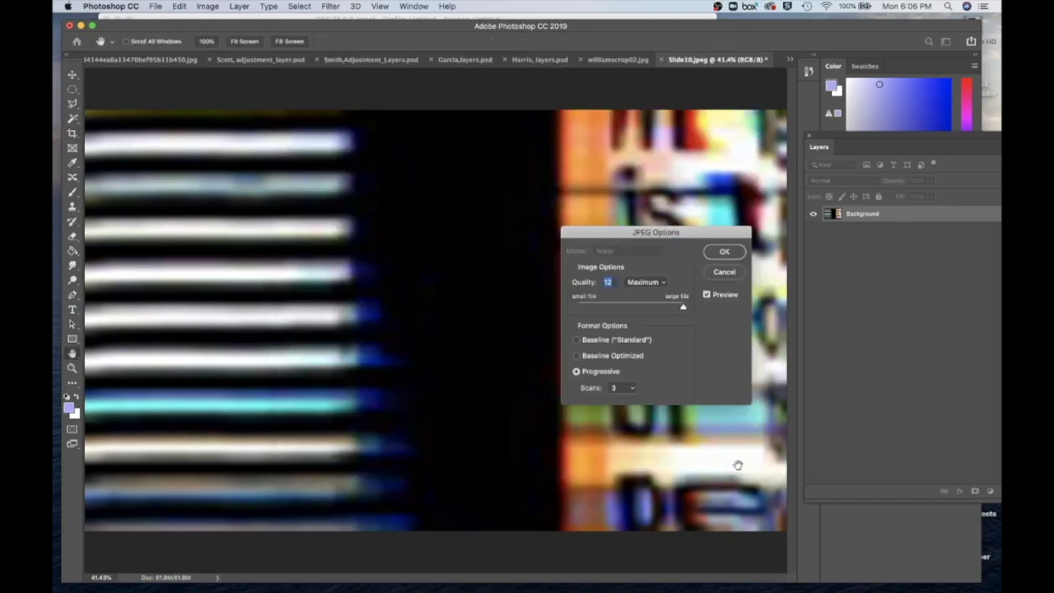
pyautogui.click(724, 252)
pyautogui.press('c')
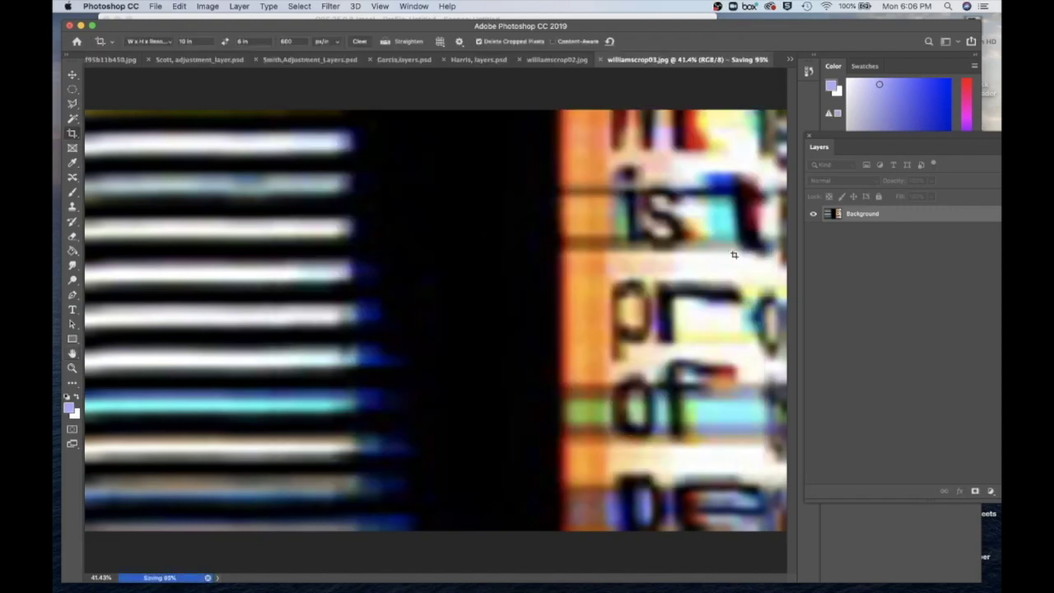